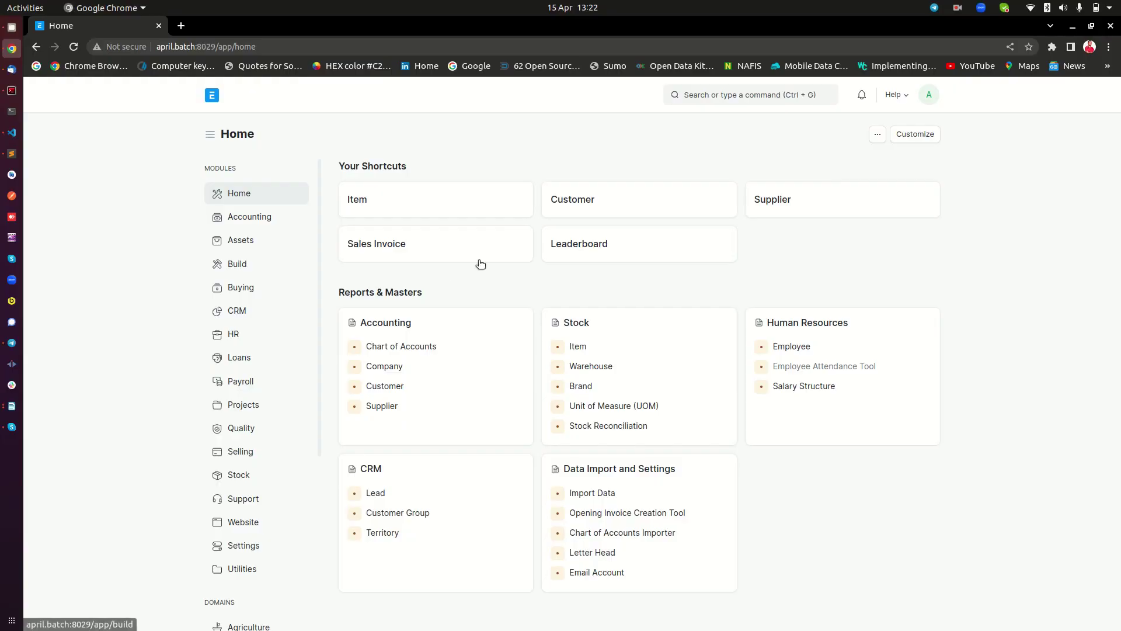
Search 'doct' in the awesomebar and open the DocType List
left_click(767, 95)
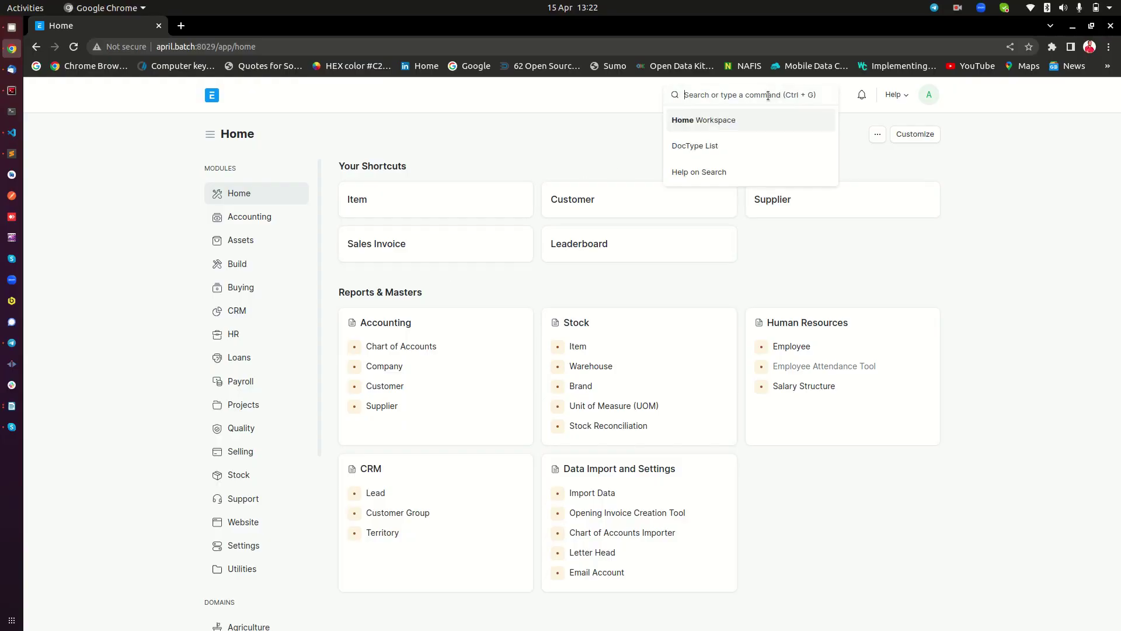
type("doct")
right_click(768, 97)
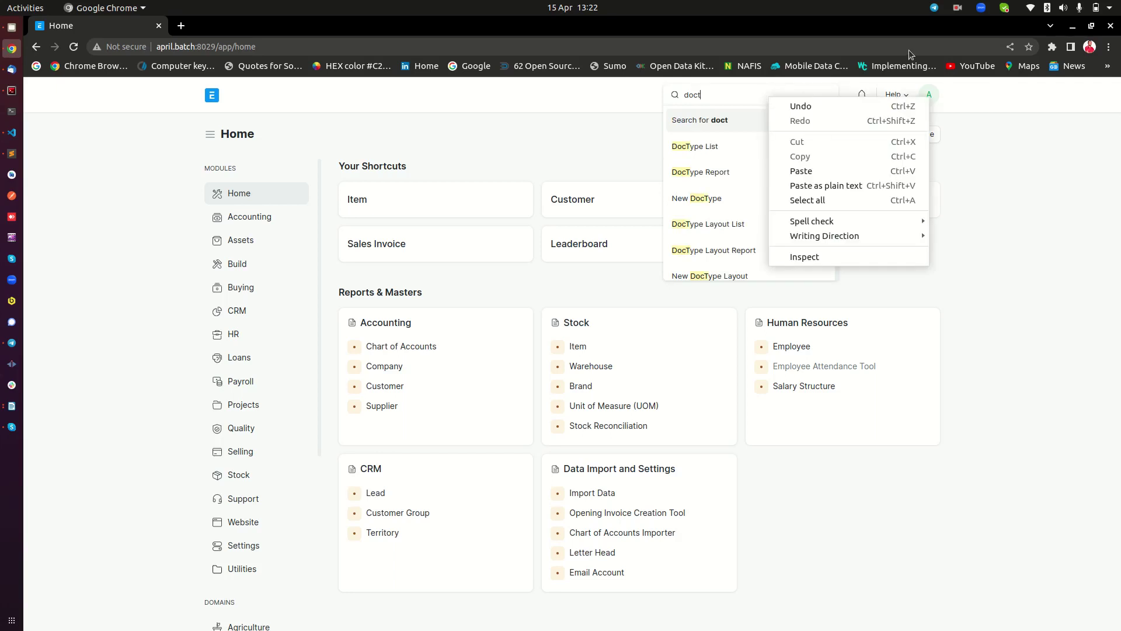
left_click(628, 161)
left_click(694, 146)
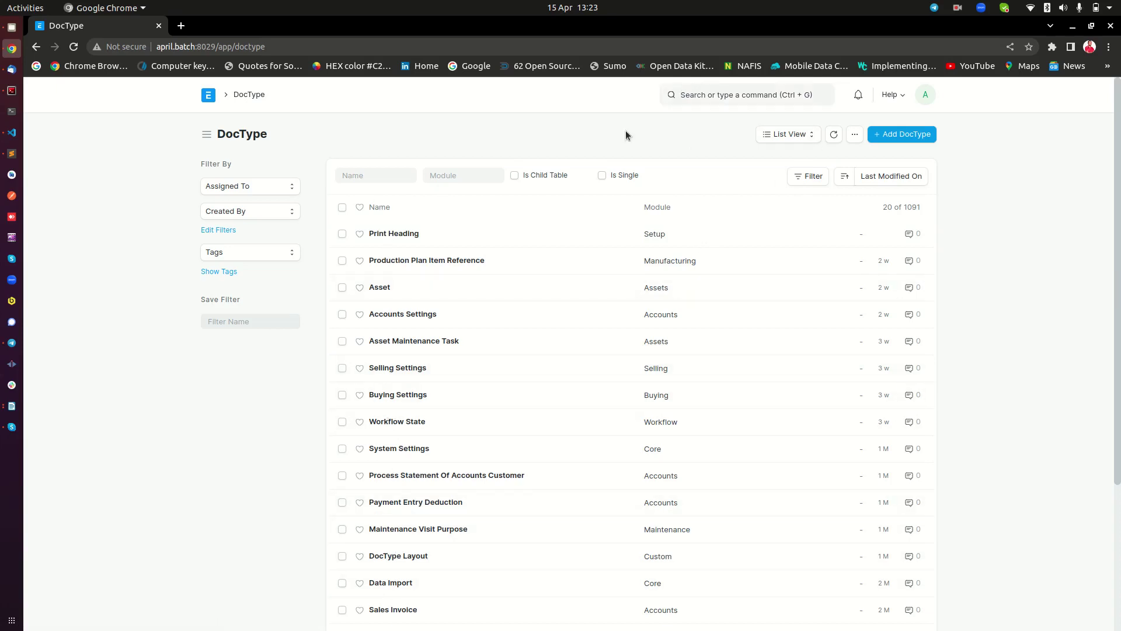
Start a new DocType and name it 'Vehicle Make'
left_click(909, 134)
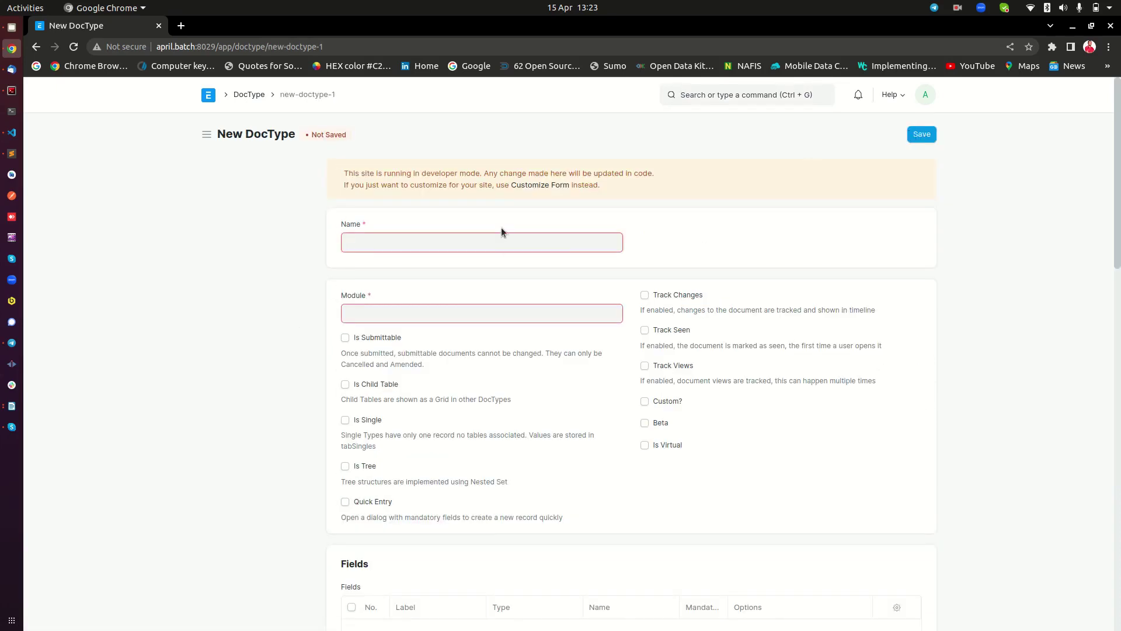
type("Vechicle")
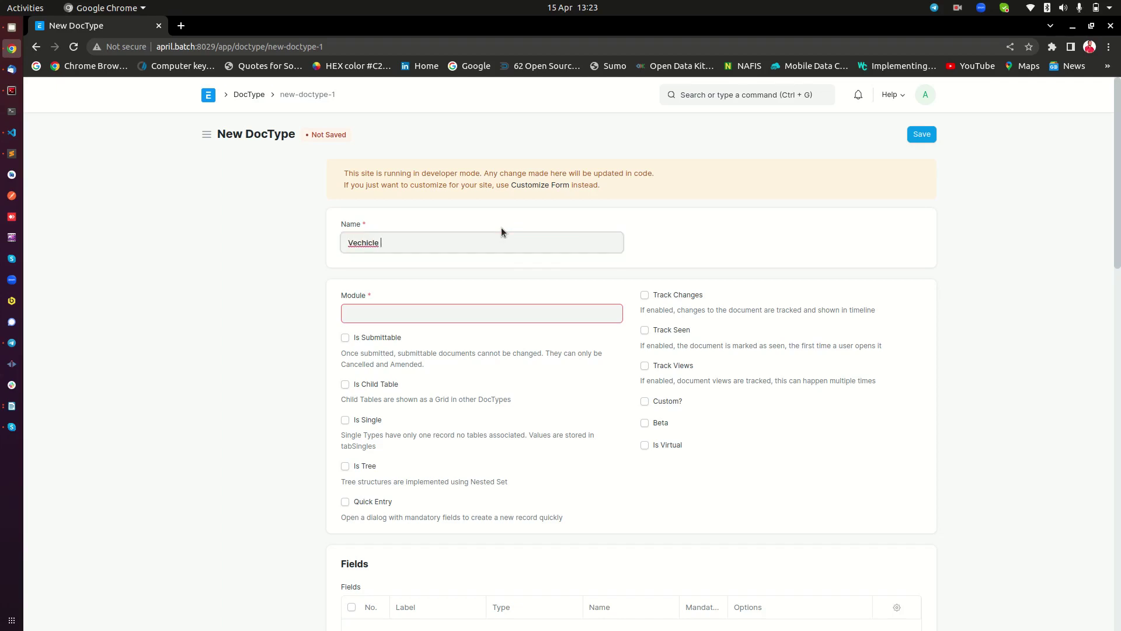
key("BackSpace")
key("BackSpace")
key("BackSpace")
key("BackSpace")
key("BackSpace")
key("BackSpace")
type("hicle Make")
key("shift+Left")
key("shift+Left")
key("shift+Left")
key("shift+Left")
key("shift+Left")
key("shift+Left")
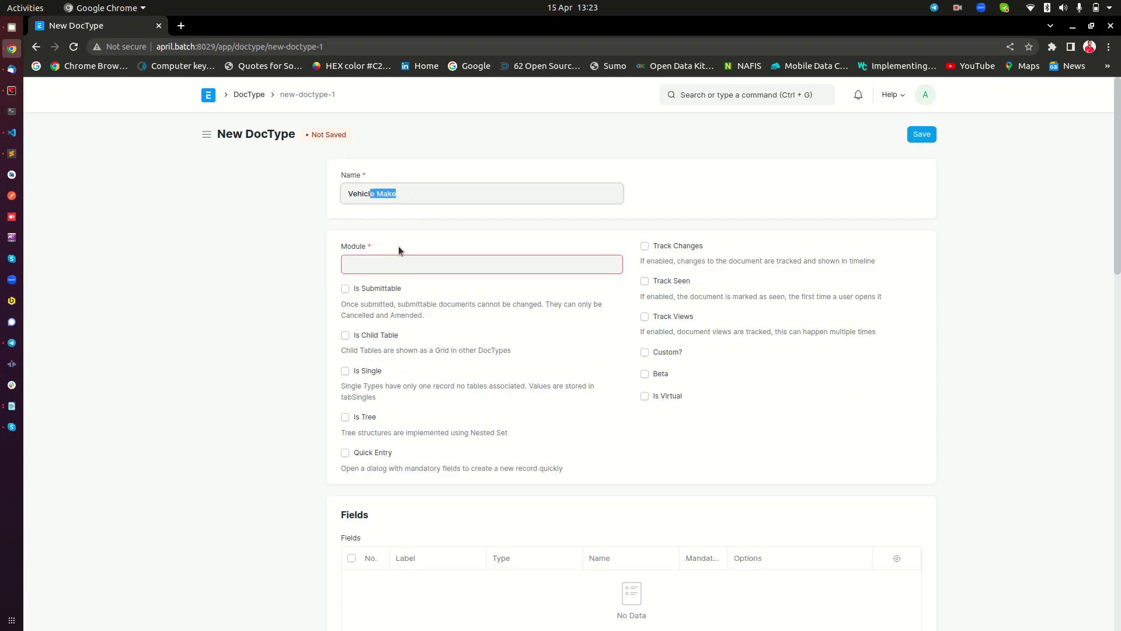
left_click(399, 250)
Assign the new DocType to the Subscription Management module
left_click(395, 262)
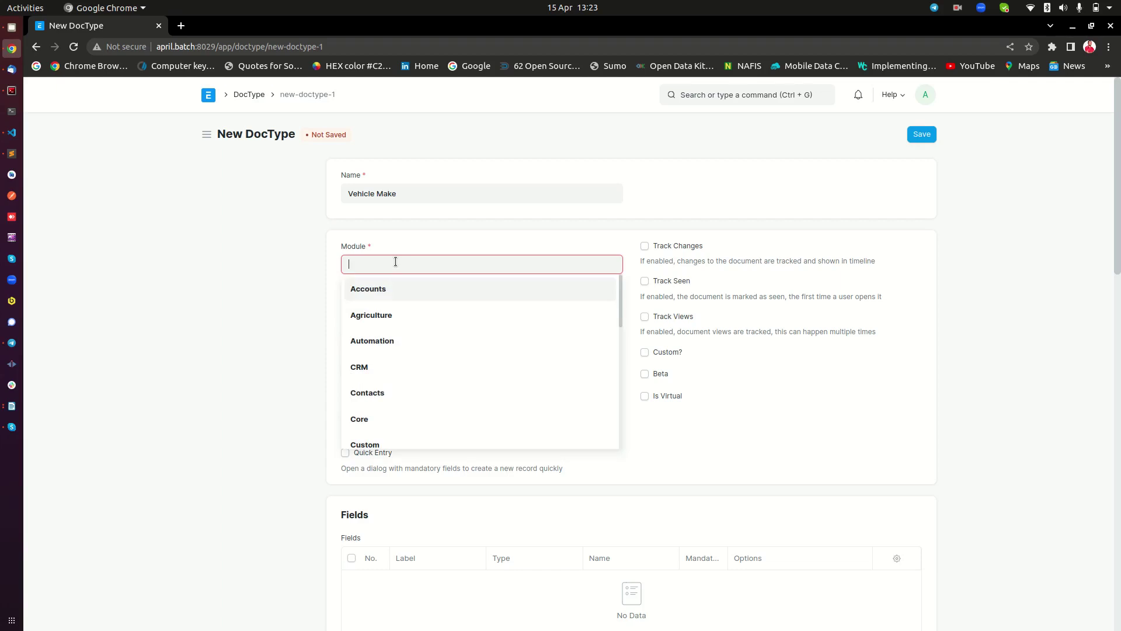
type("su")
right_click(397, 262)
left_click(367, 288)
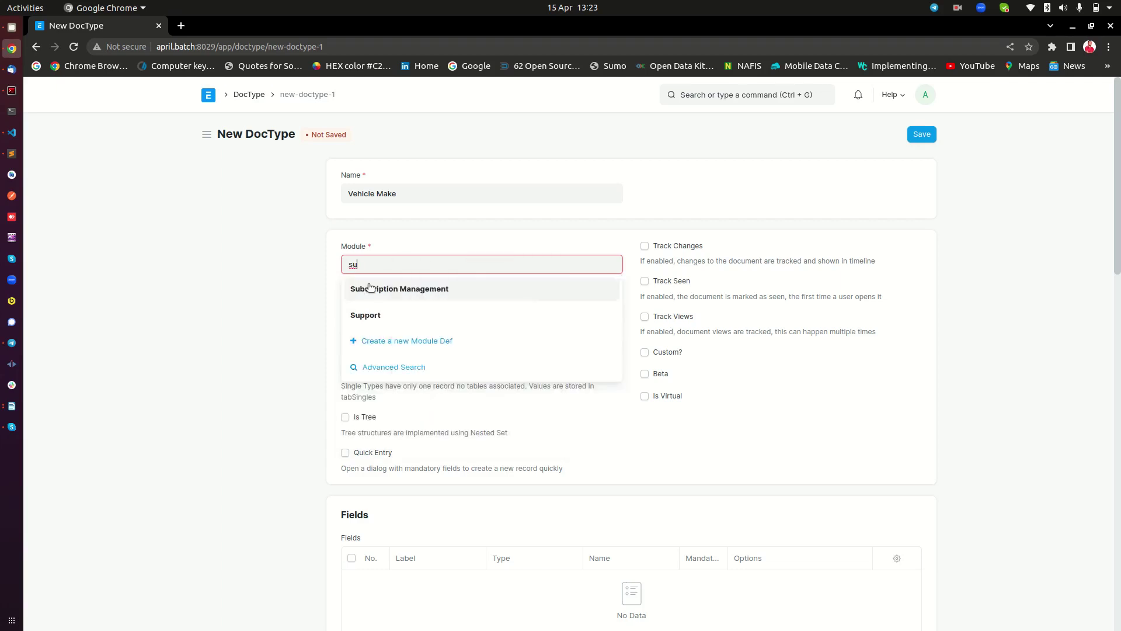
left_click(369, 288)
Add a mandatory Data field labelled 'Make' and save the Vehicle Make DocType
scroll(488, 325, "down", 3)
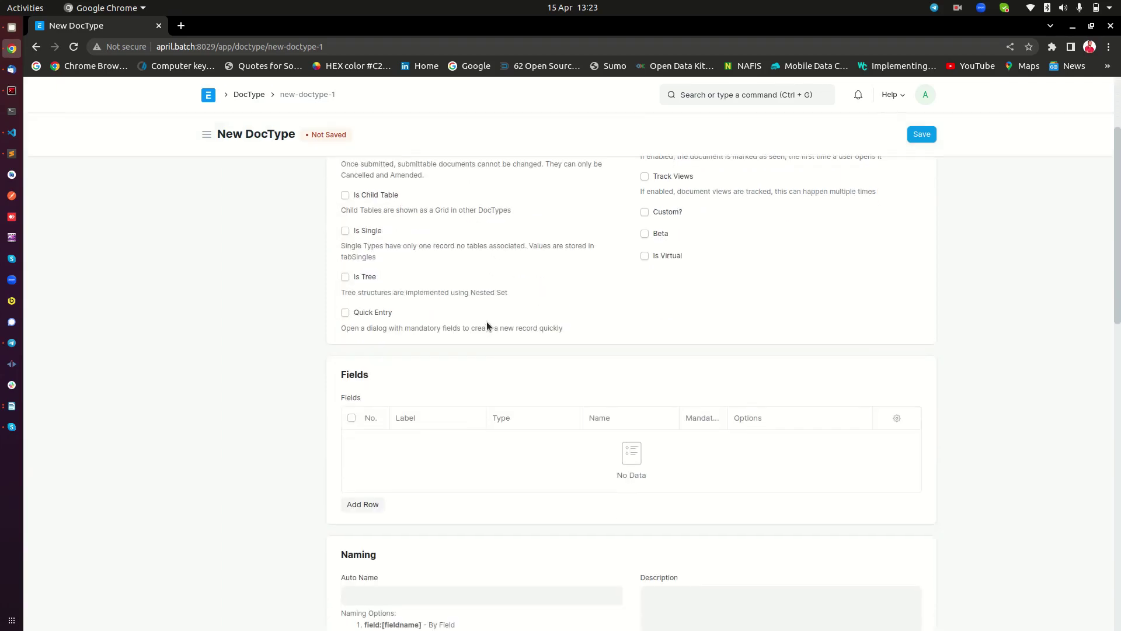
left_click(374, 501)
left_click(442, 195)
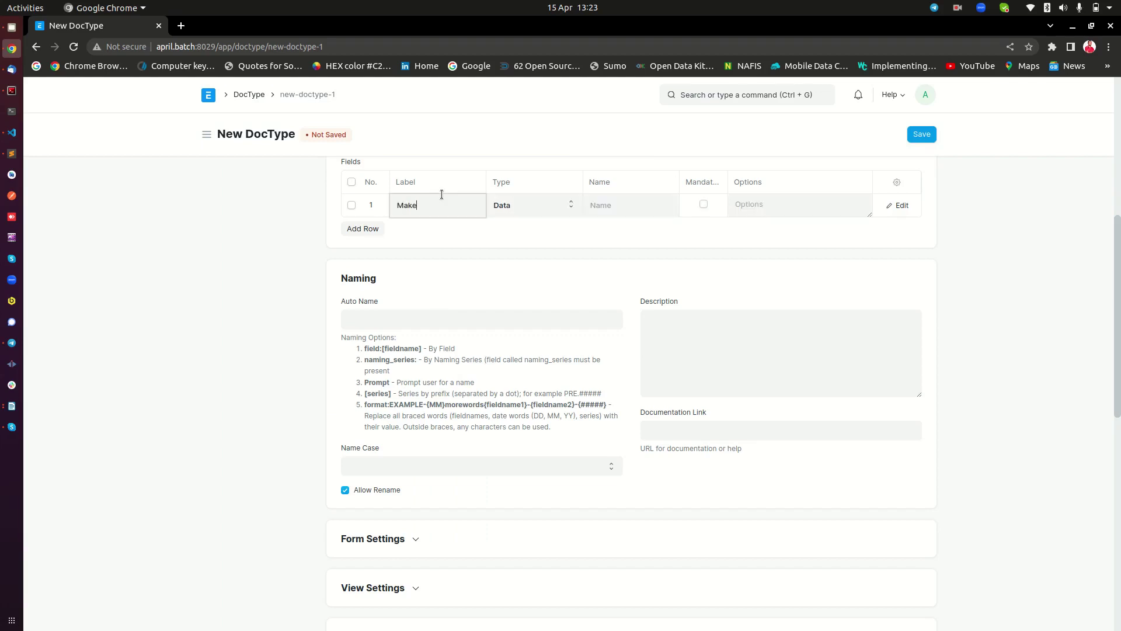
scroll(561, 225, "up", 3)
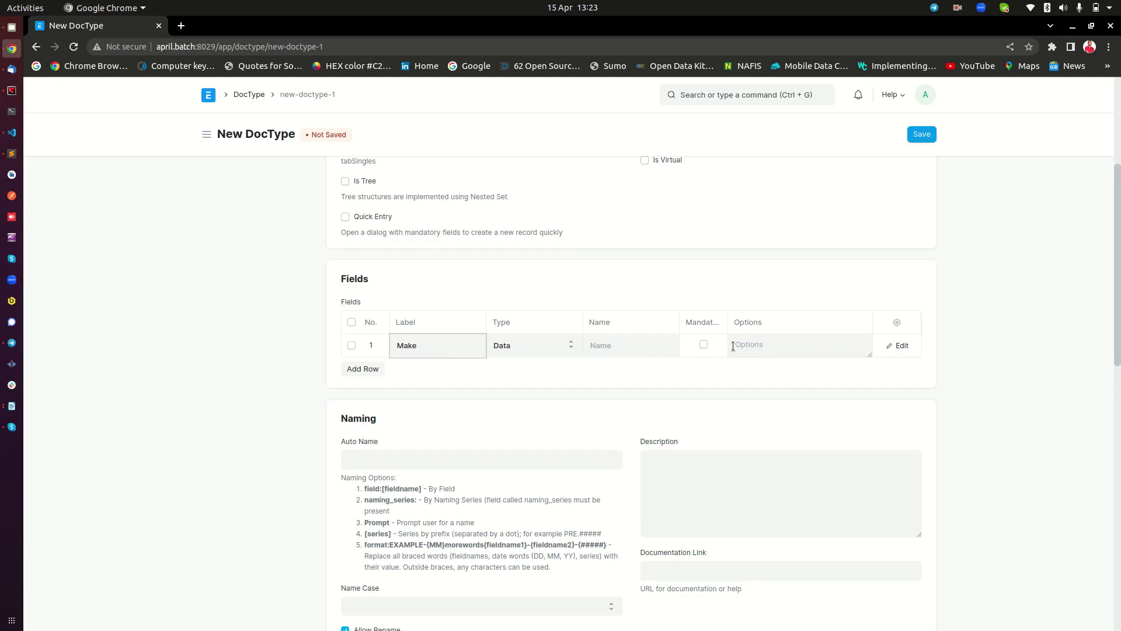
left_click(705, 346)
left_click(924, 134)
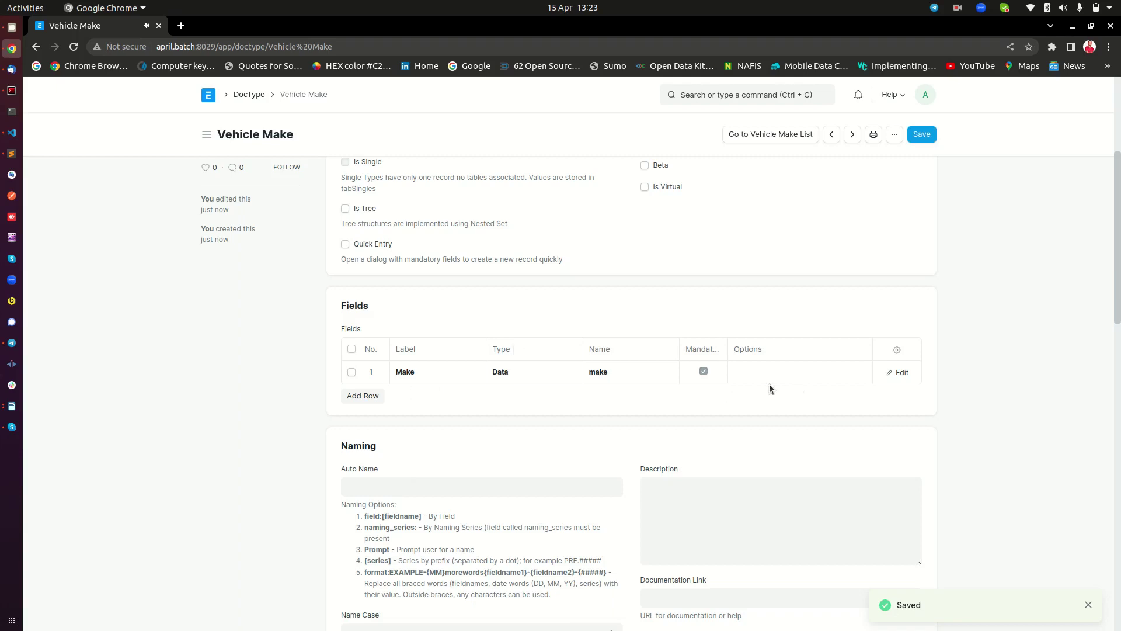
scroll(770, 388, "up", 4)
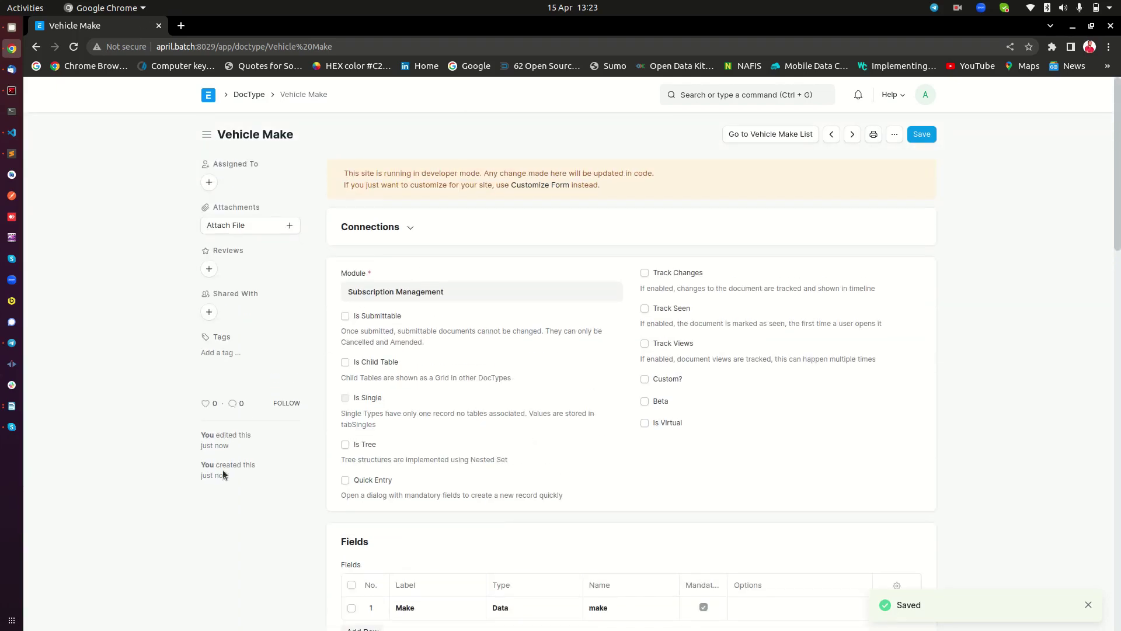
triple_click(305, 135)
Create and save a Vehicle Make record 'Benz', then go back to the Vehicle Make list
left_click(497, 158)
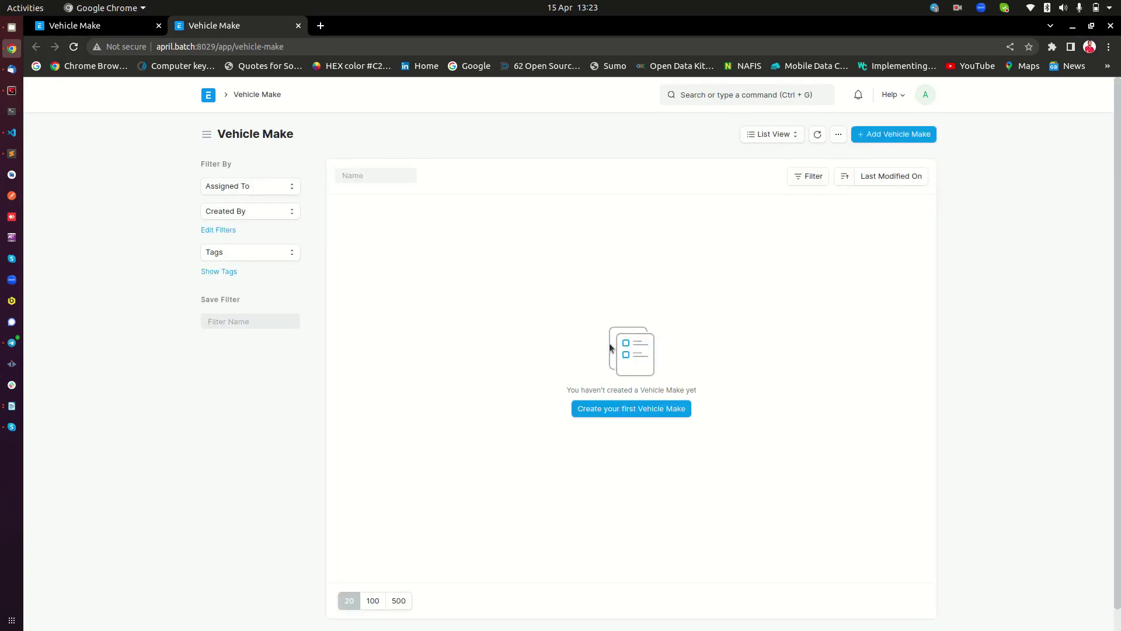
left_click(623, 409)
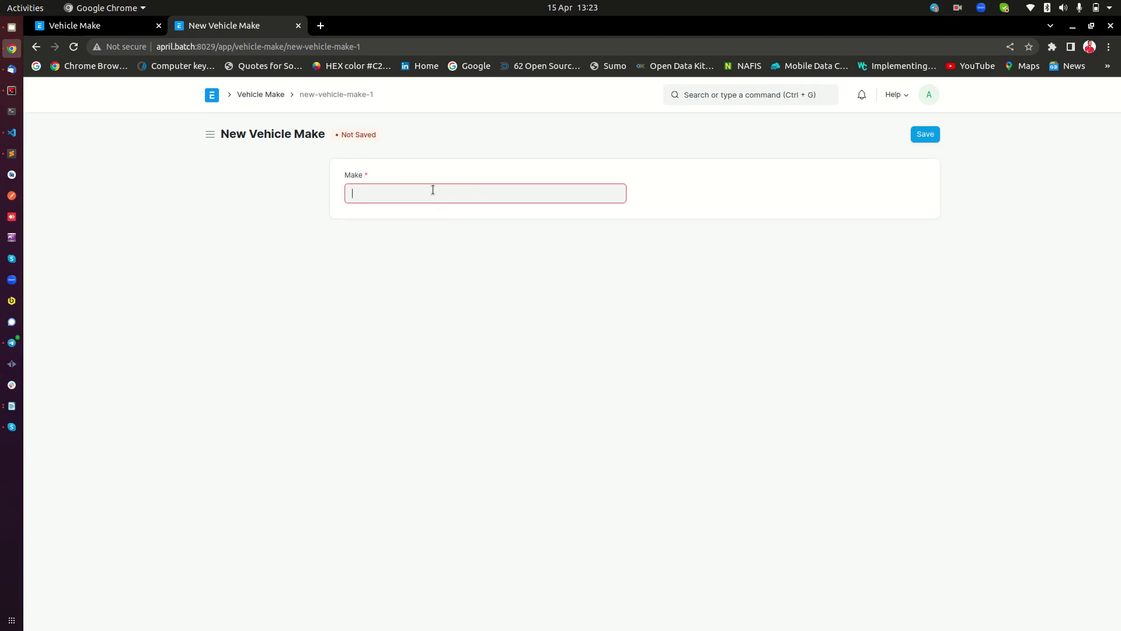
type("Benx")
key("BackSpace")
type("z")
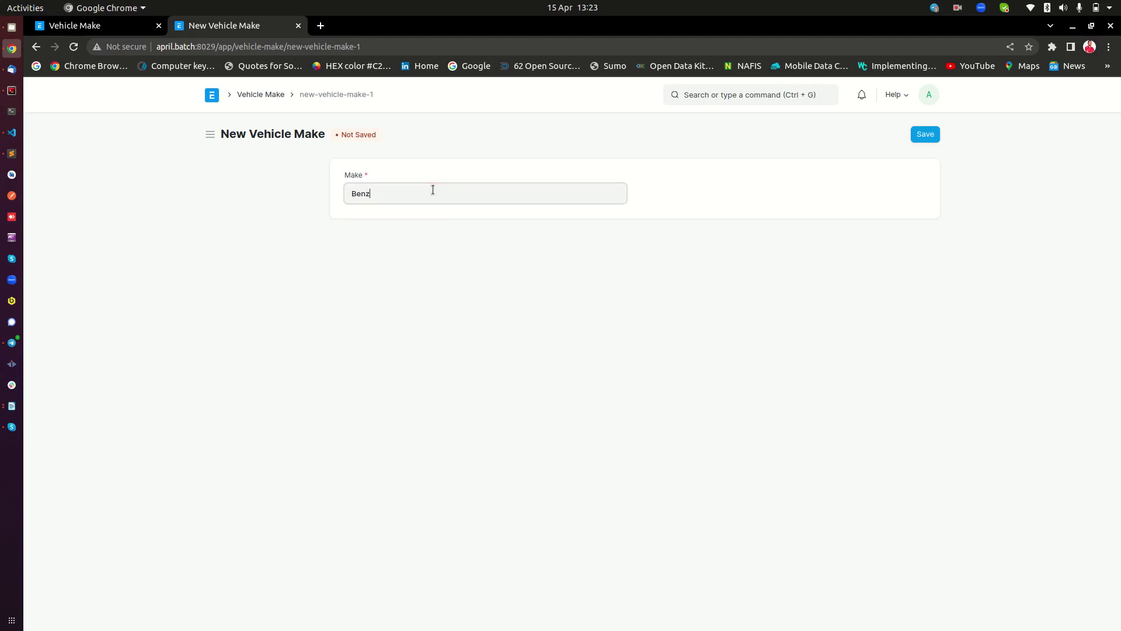
left_click(925, 134)
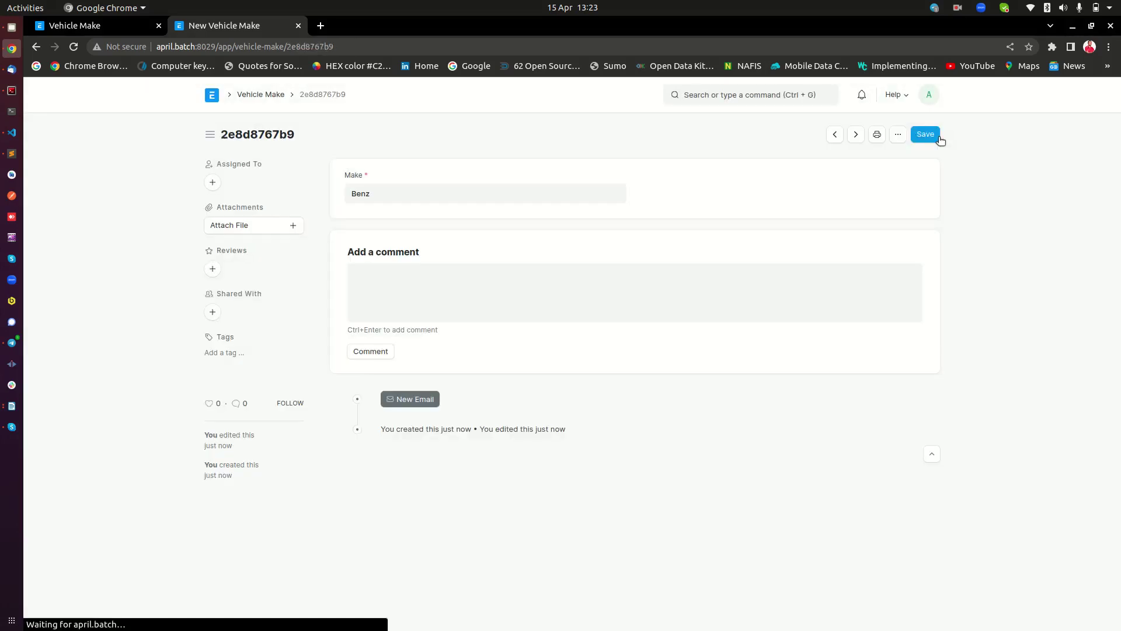
left_click(264, 95)
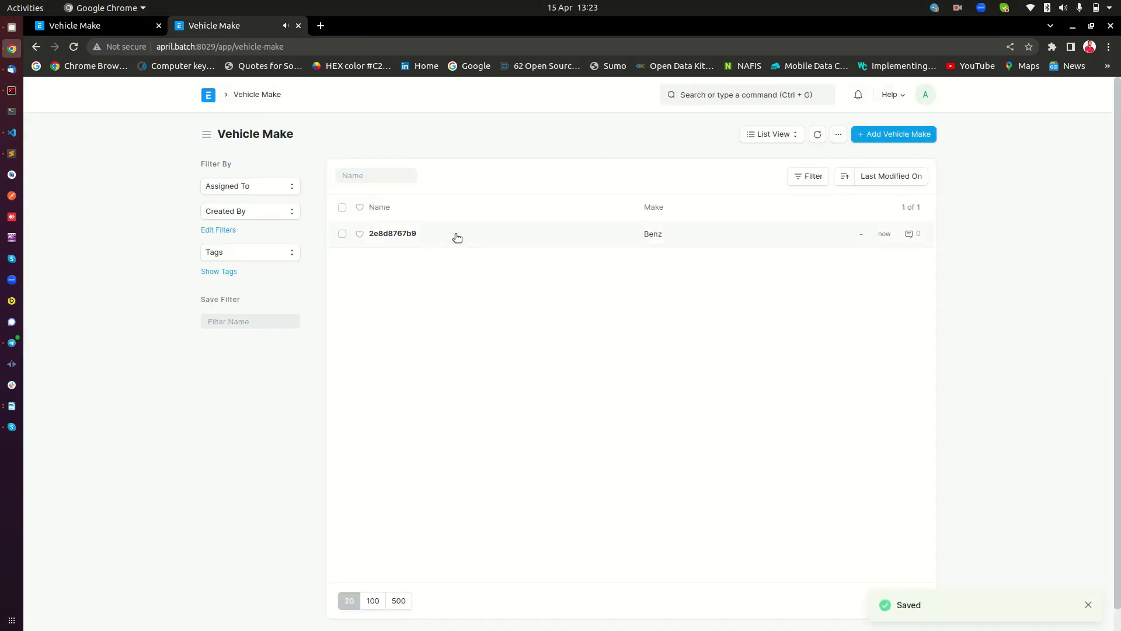
Delete the Benz record from the Vehicle Make list
left_click(342, 234)
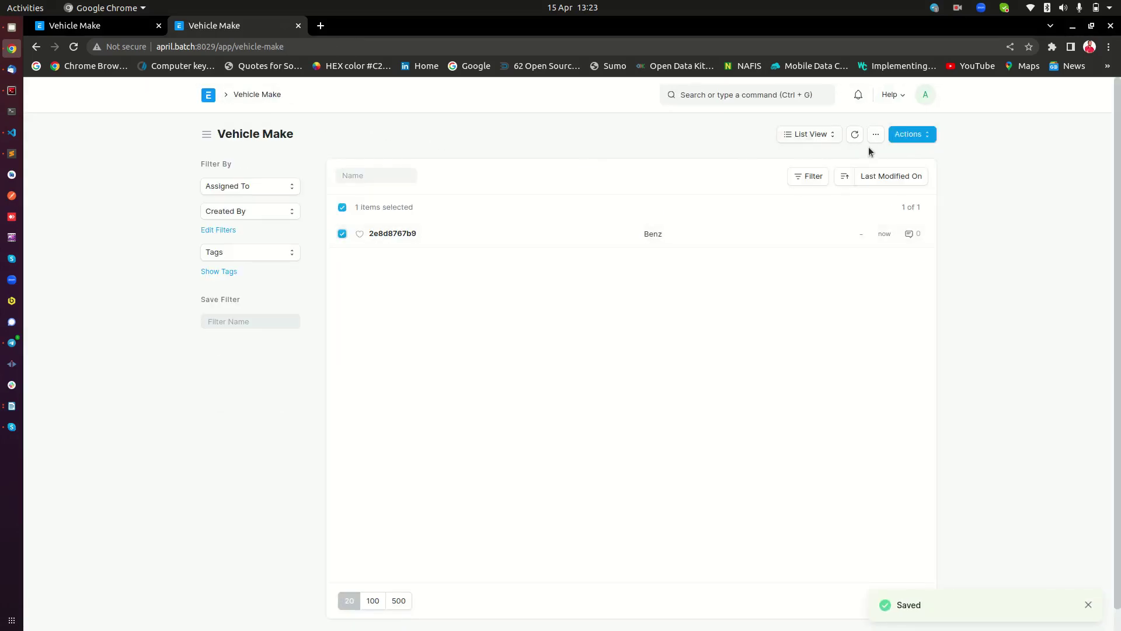
left_click(913, 135)
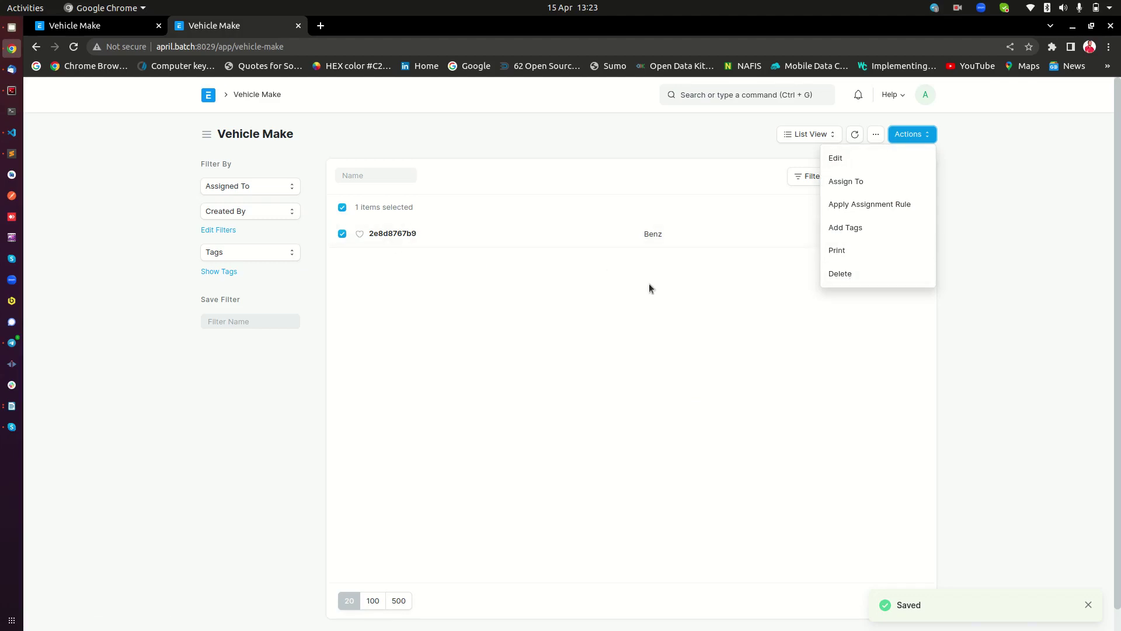
left_click(875, 277)
left_click(713, 182)
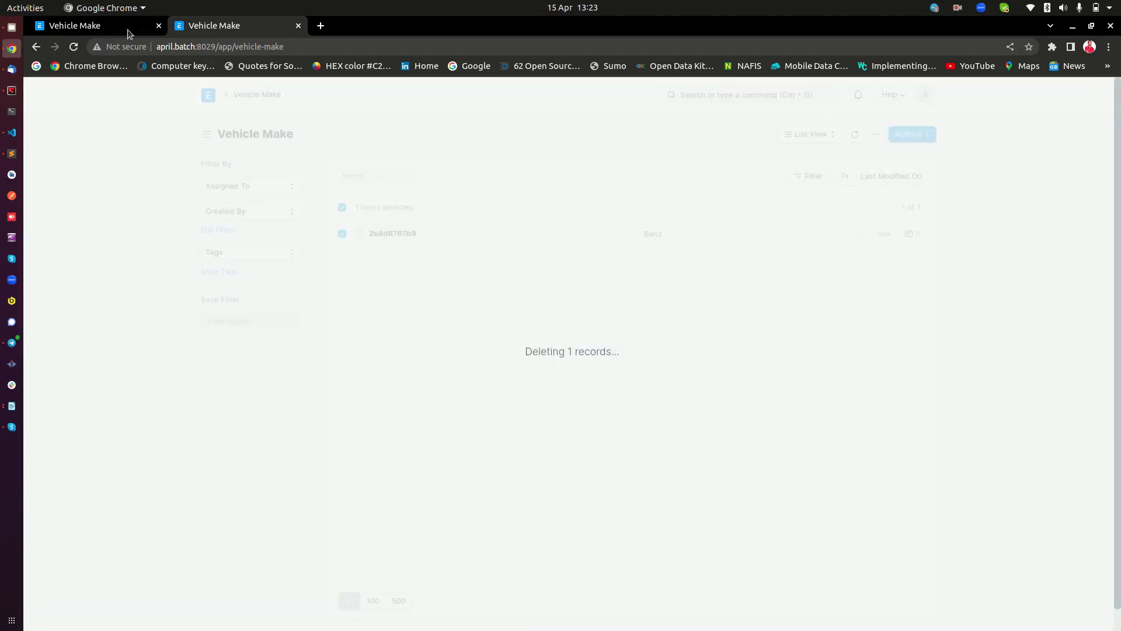
Set Vehicle Make's Auto Name to field:make, save, and reload the list
left_click(130, 32)
scroll(188, 191, "down", 5)
left_click(395, 387)
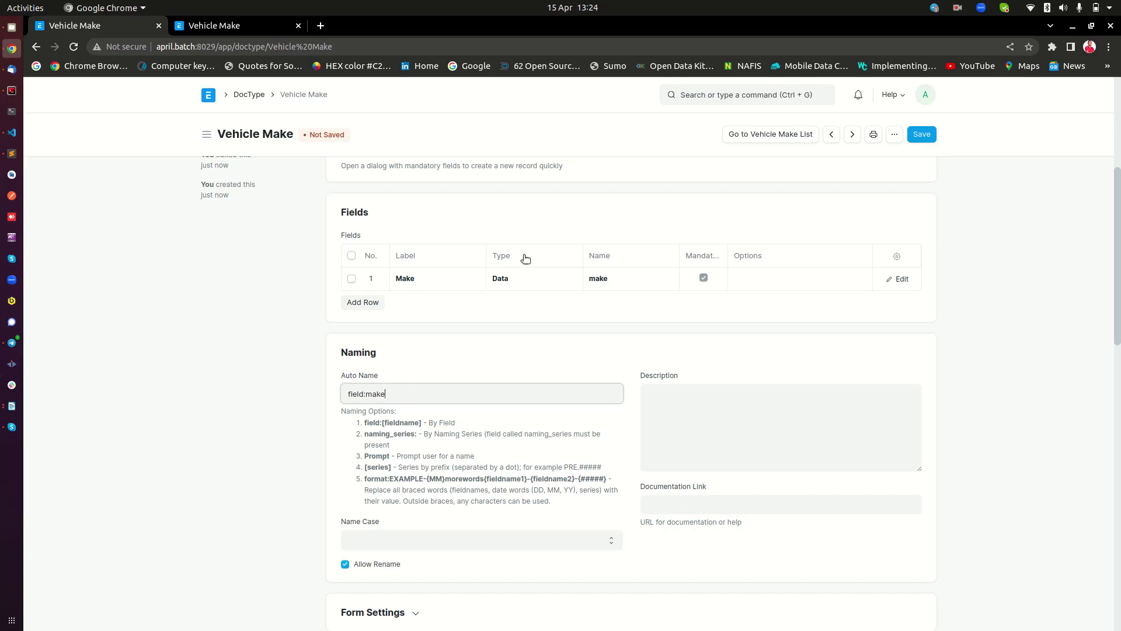
left_click(613, 280)
left_click(917, 137)
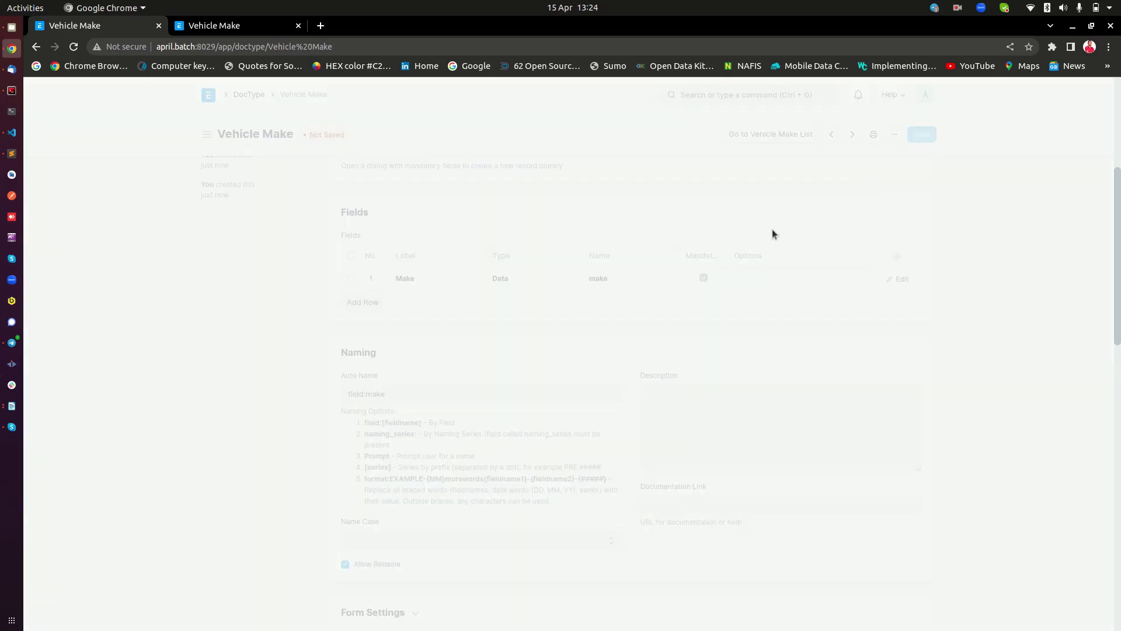
right_click(550, 321)
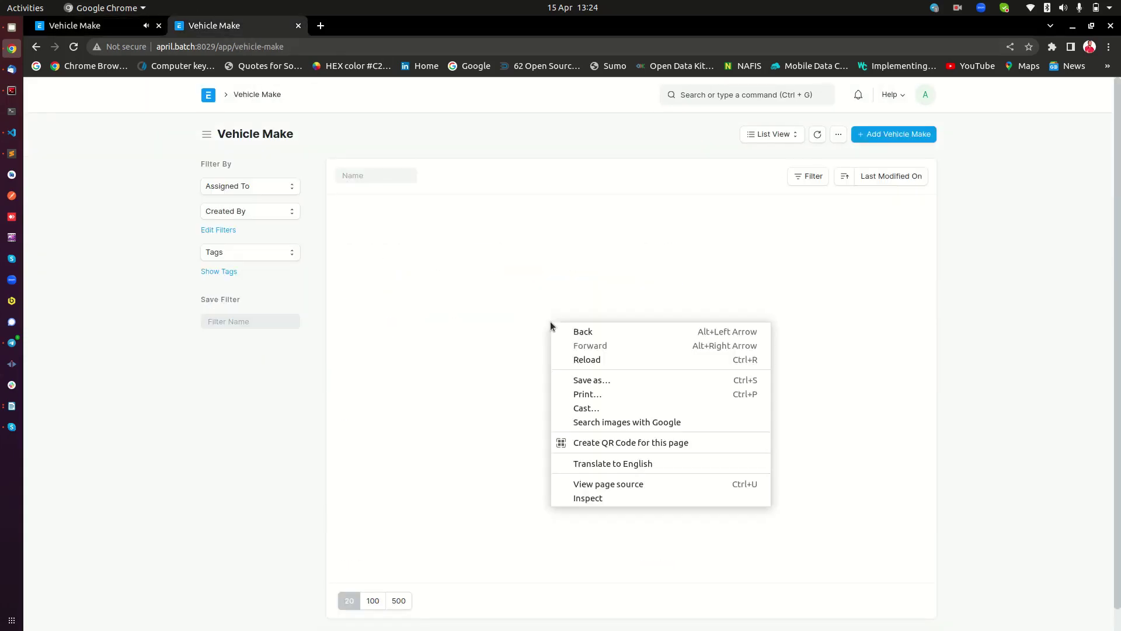
left_click(587, 359)
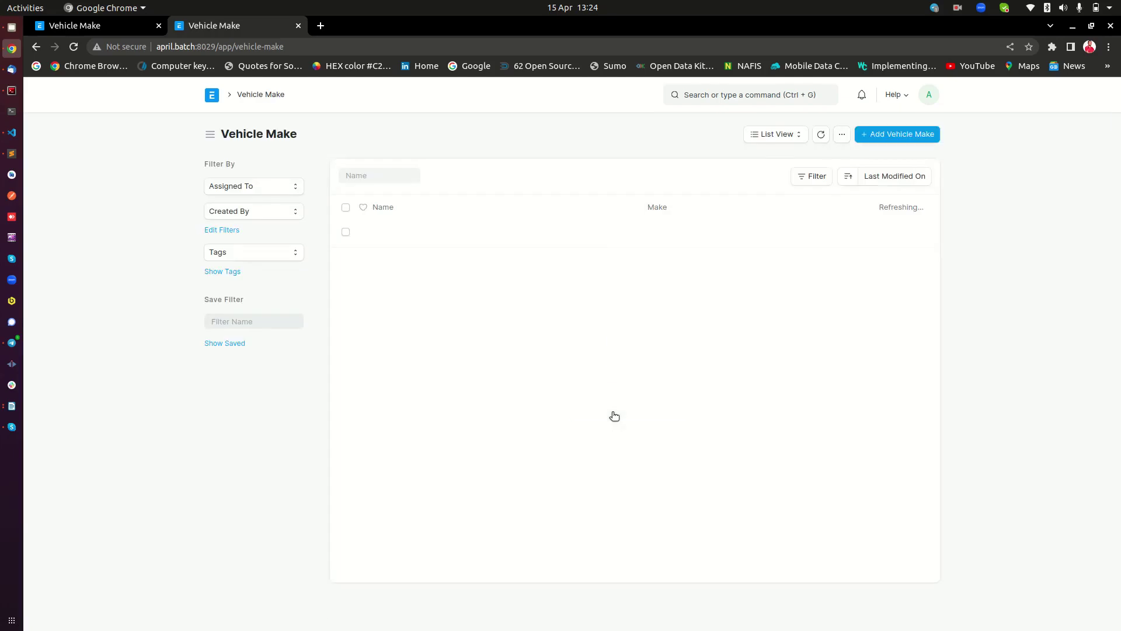
Recreate the 'Benz' vehicle make and return to the list
left_click(614, 416)
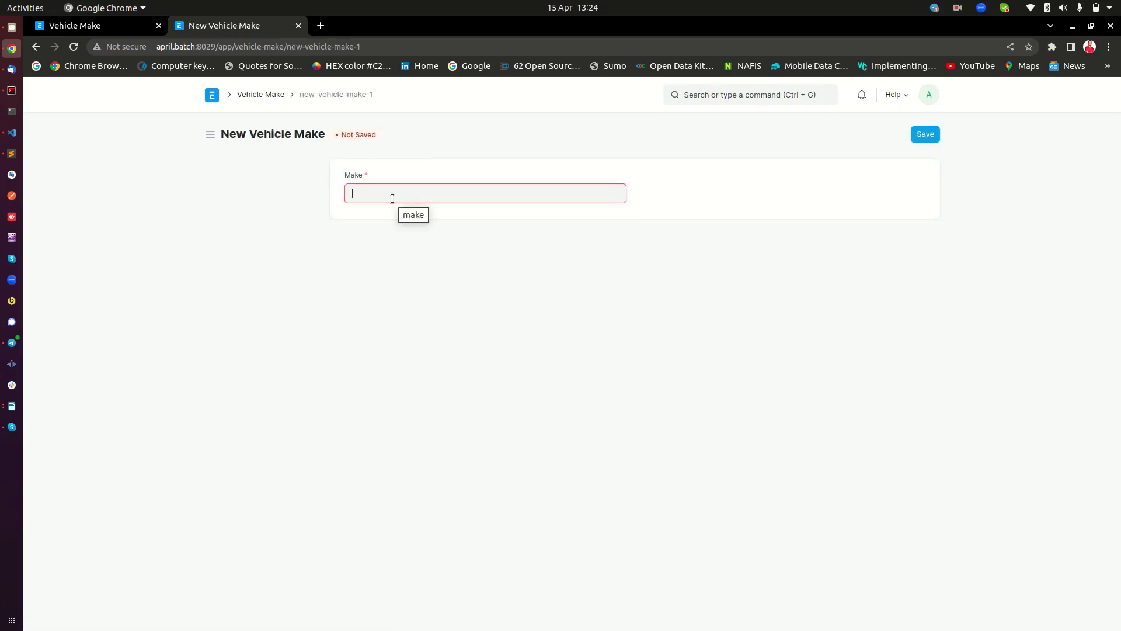
type("benx")
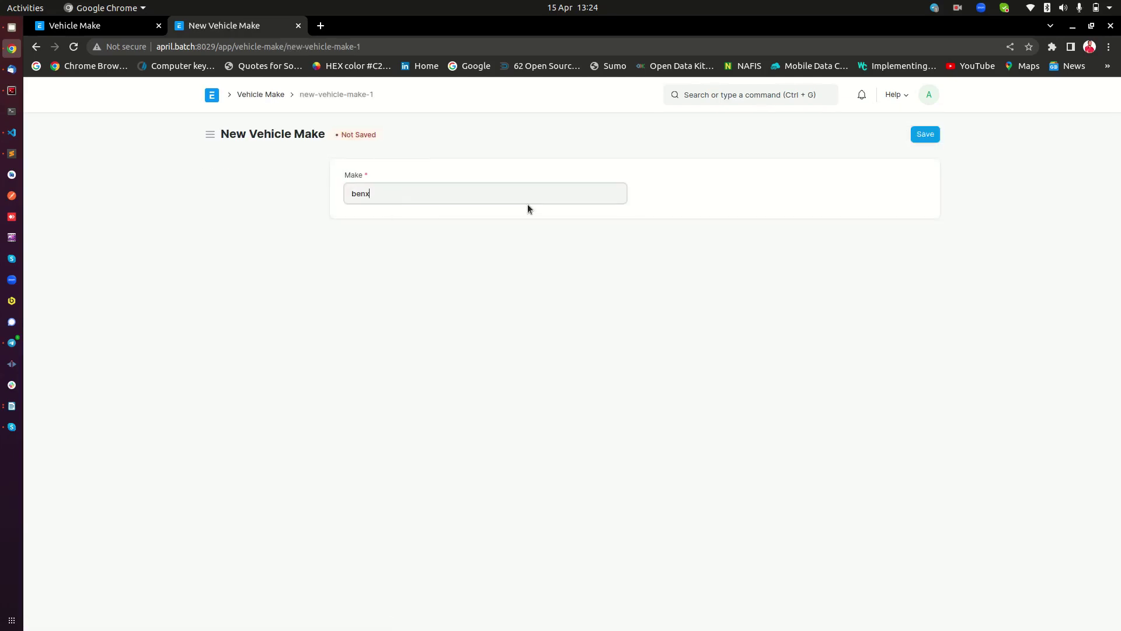
key("BackSpace")
key("BackSpace")
key("BackSpace")
key("BackSpace")
type("Benz")
left_click(917, 136)
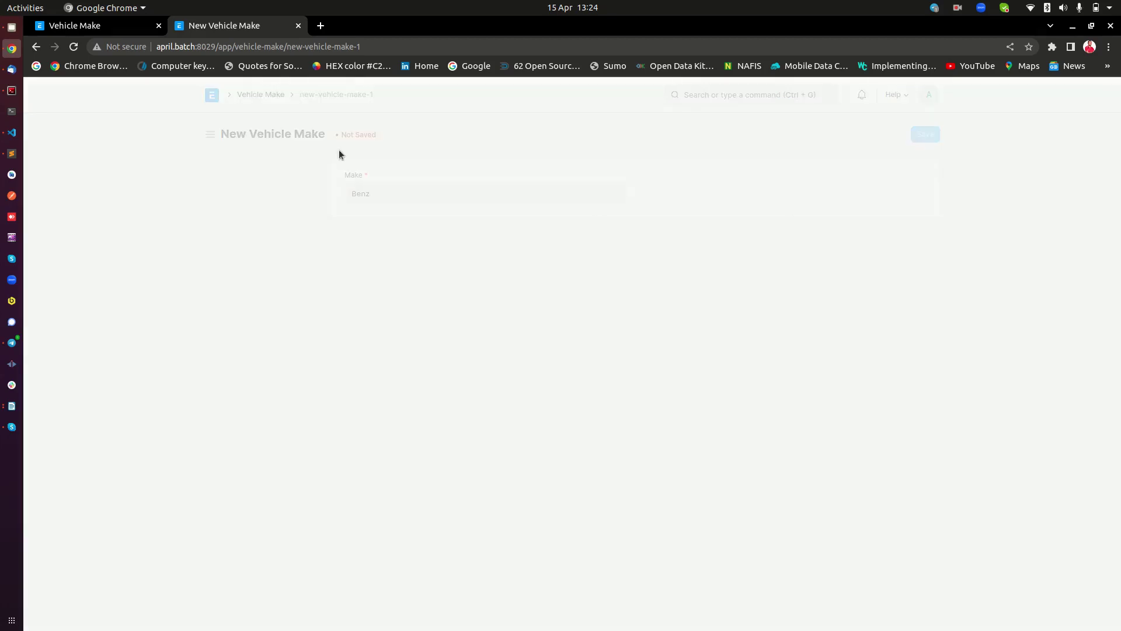
left_click(254, 97)
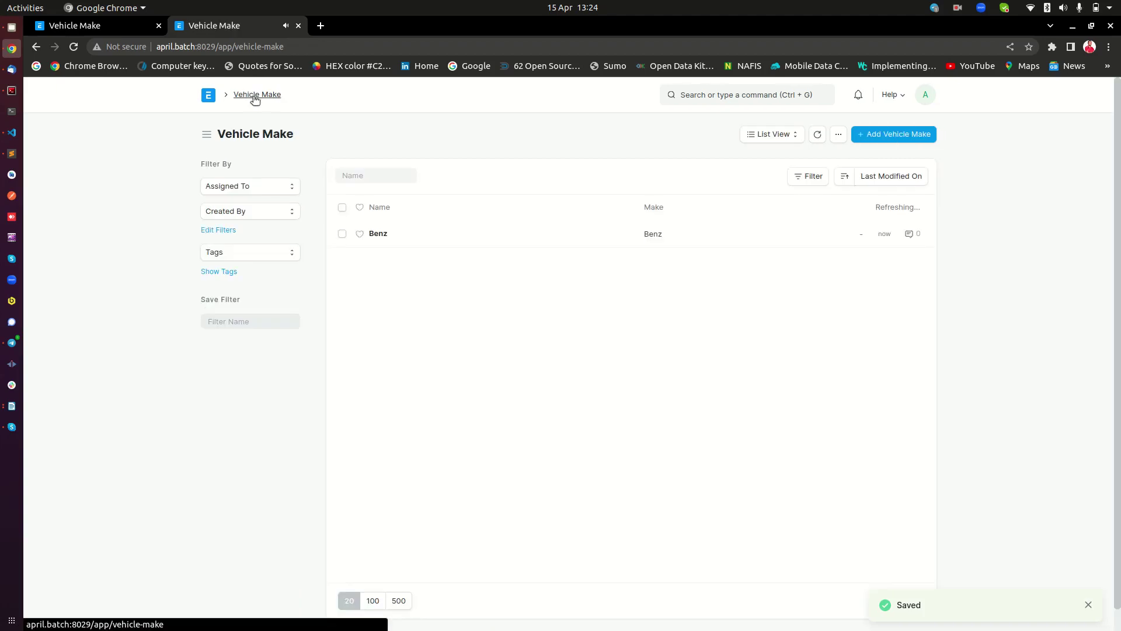
Add 'BMW' and 'Mazda' vehicle makes and return to the Vehicle Make list
left_click(893, 133)
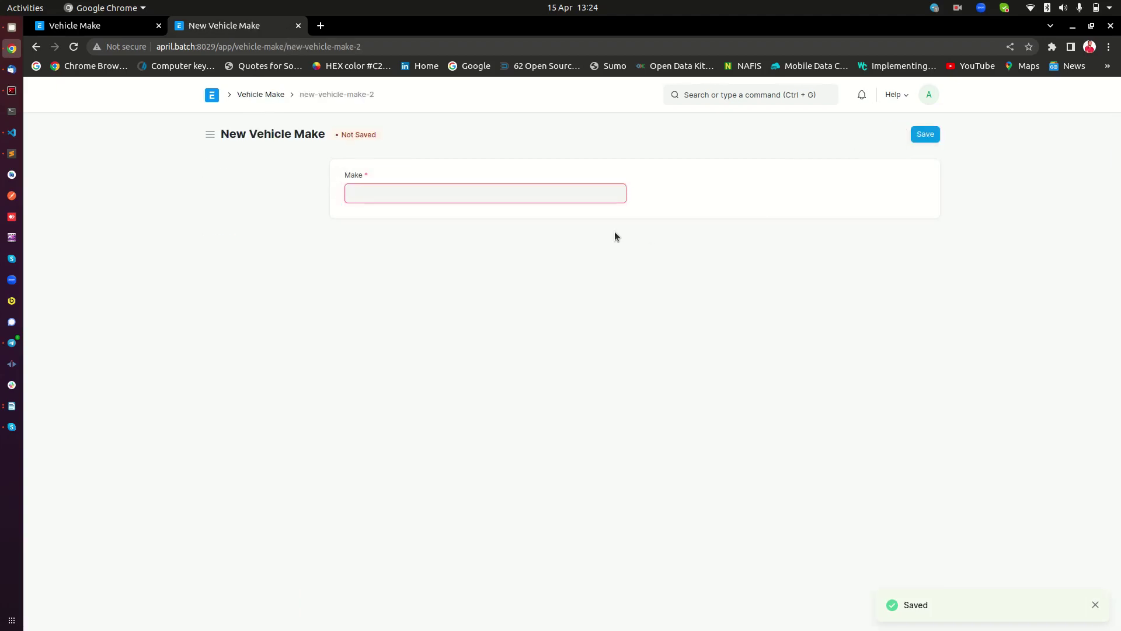
type("BMW")
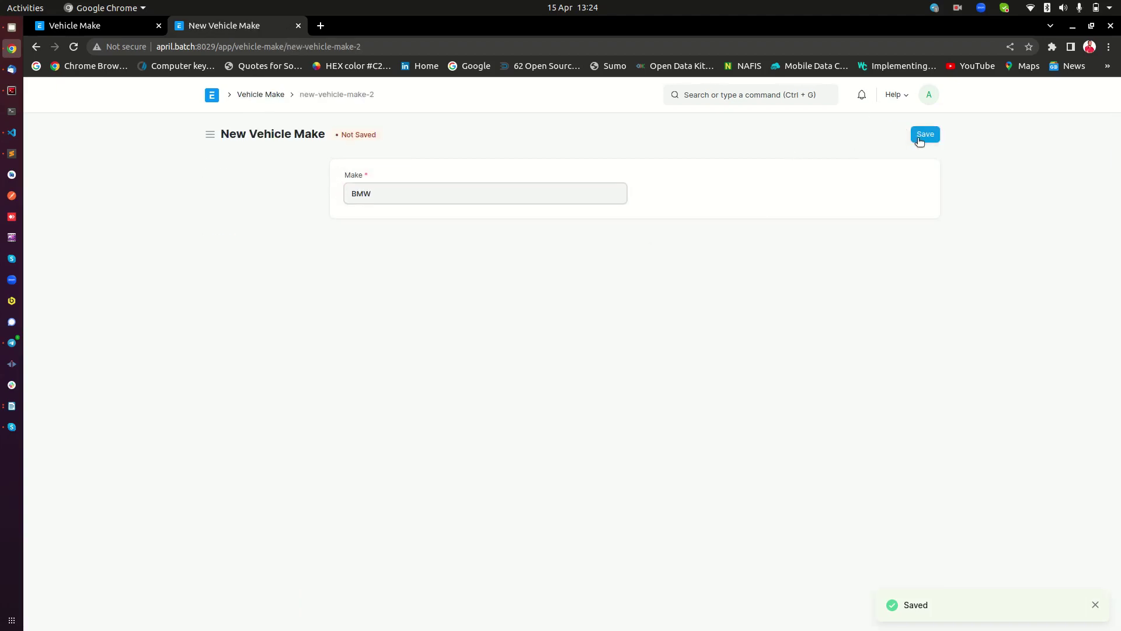
left_click(918, 138)
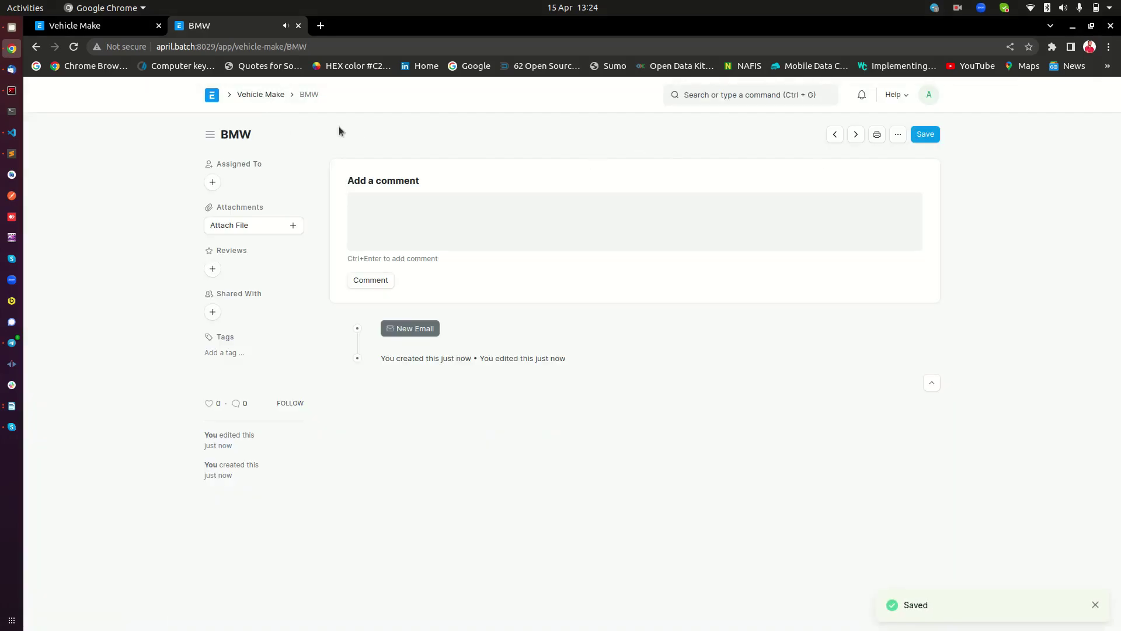
left_click(280, 98)
left_click(895, 132)
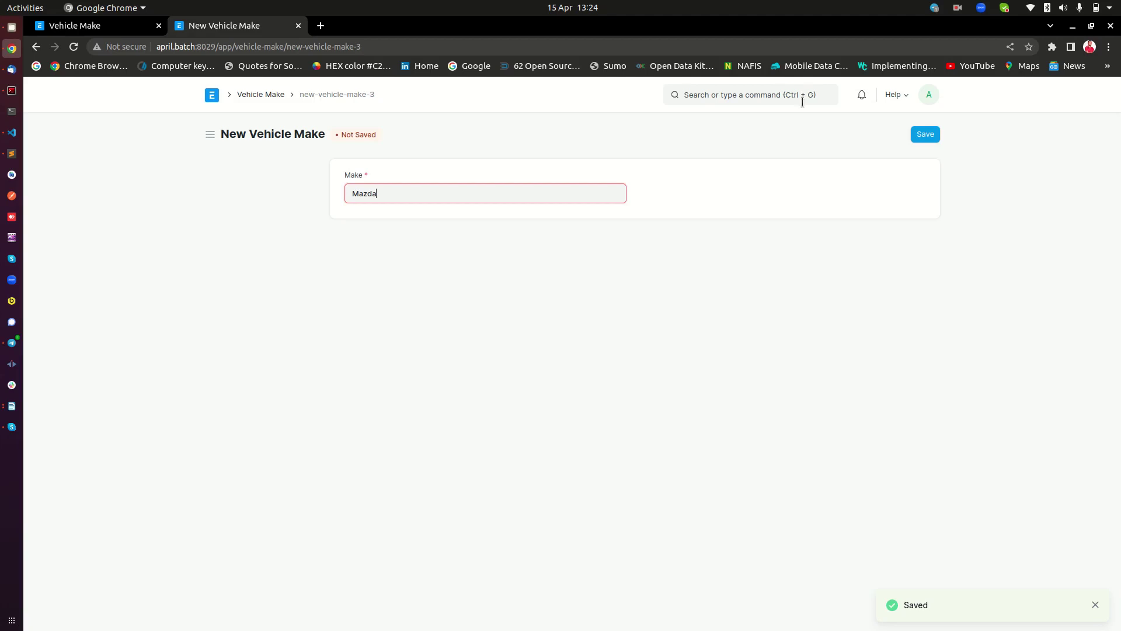
left_click(932, 136)
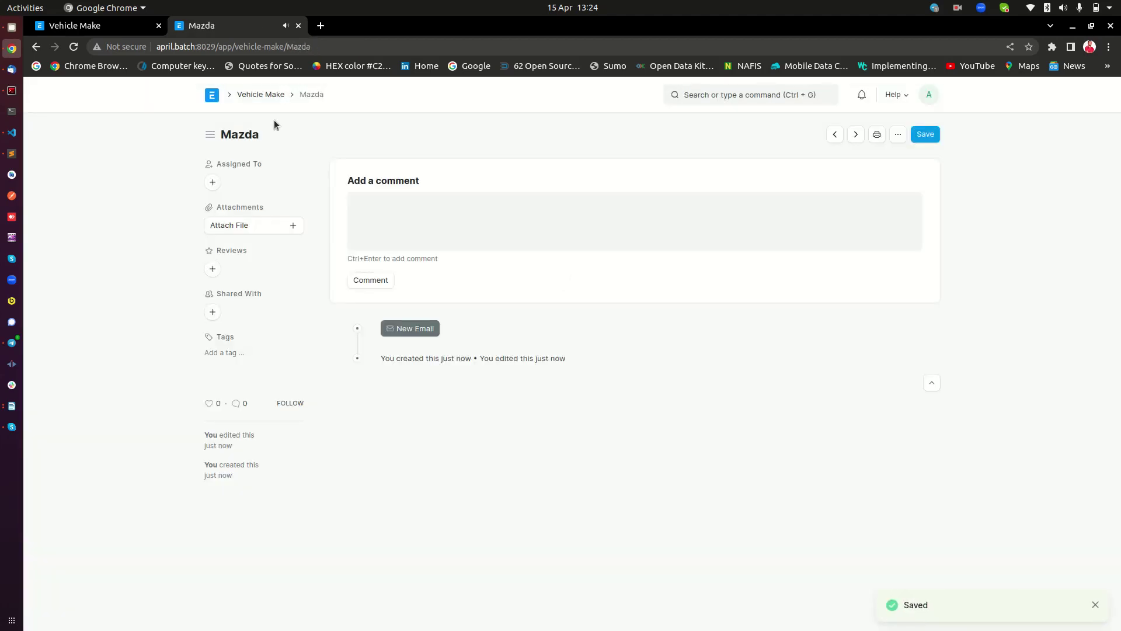
left_click(262, 94)
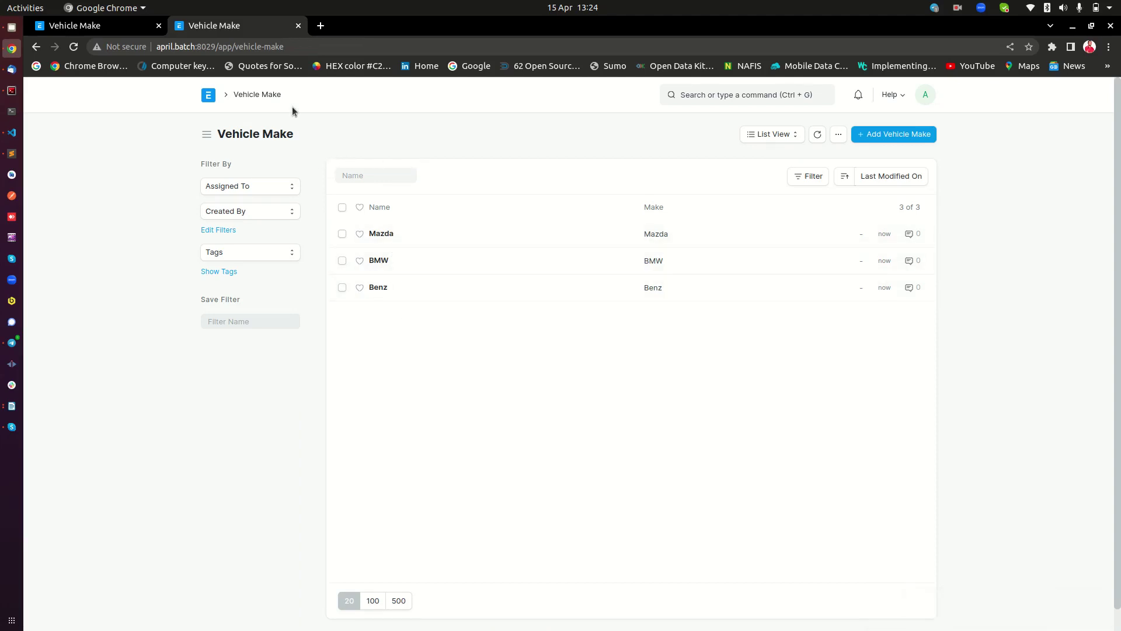
Go from the Vehicle Make DocType to the DocType list and begin a blank DocType
left_click_drag(295, 135, 216, 134)
left_click_drag(377, 143, 220, 134)
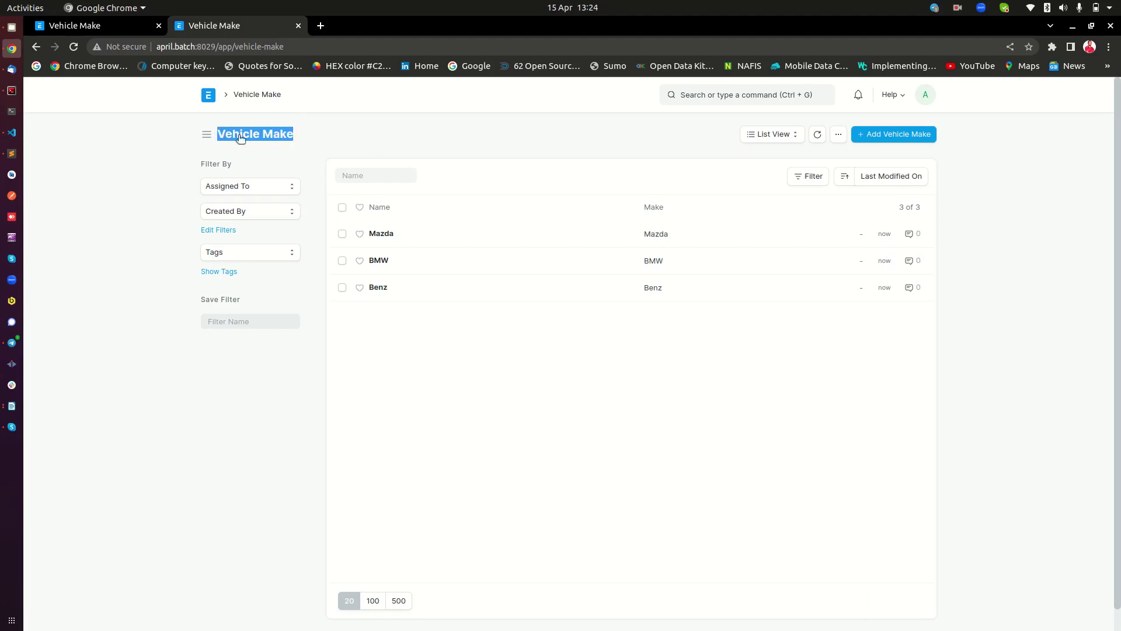
left_click(141, 152)
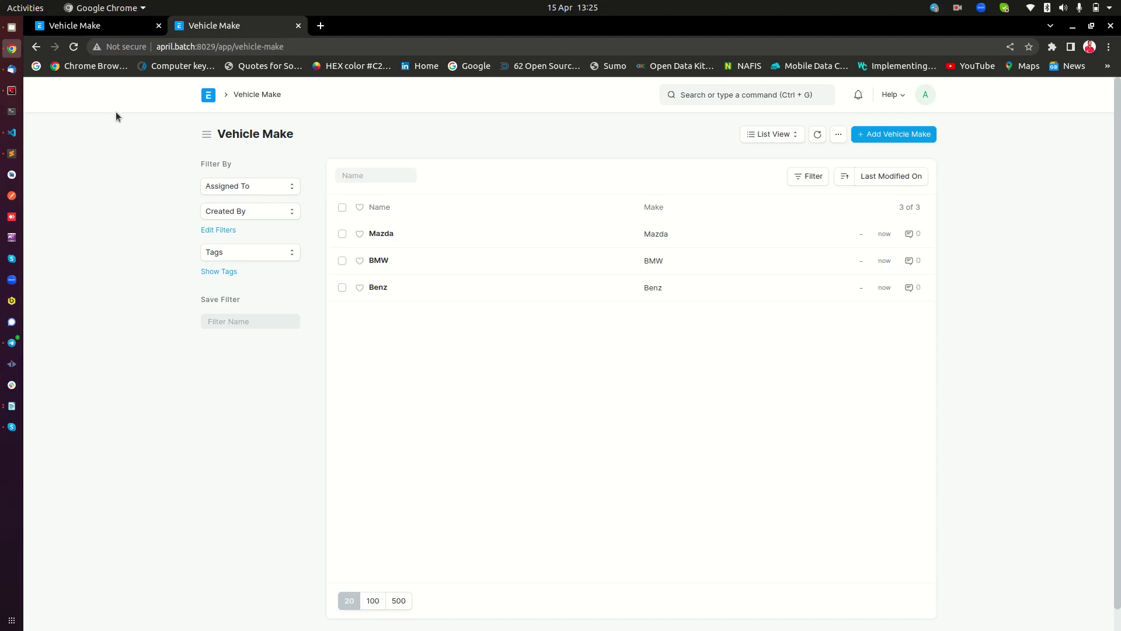
left_click(98, 26)
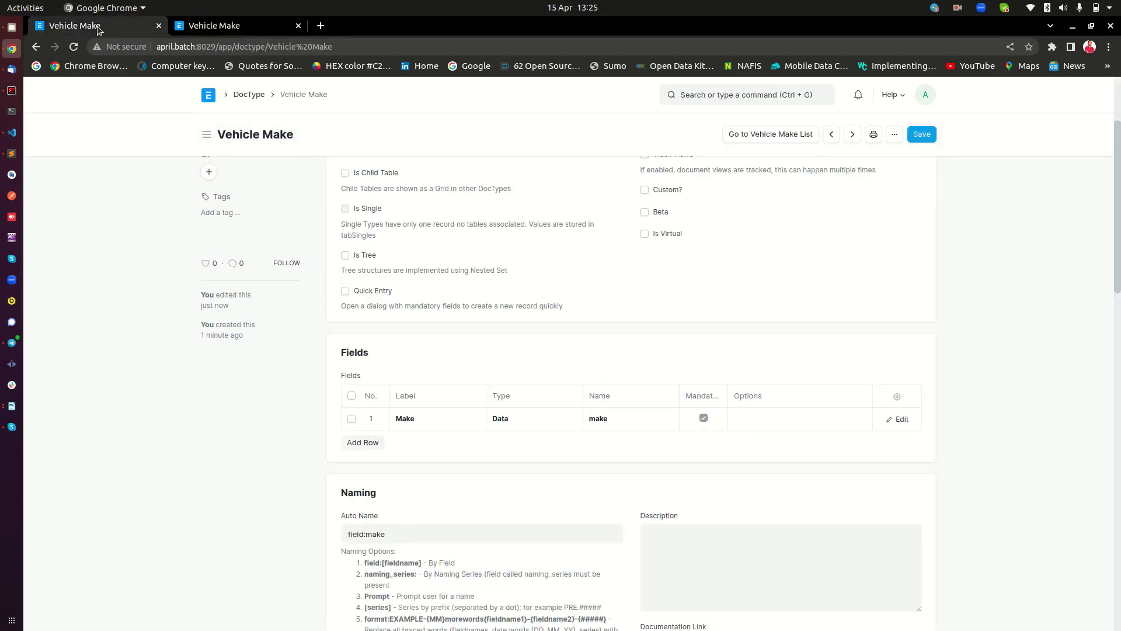
left_click(248, 94)
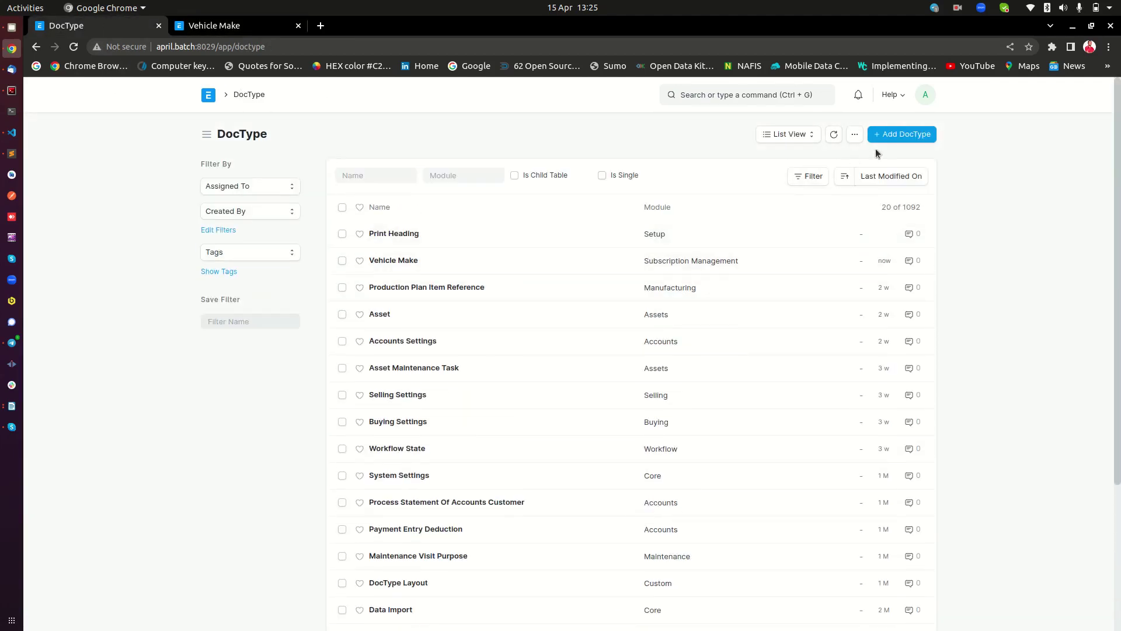
left_click(899, 134)
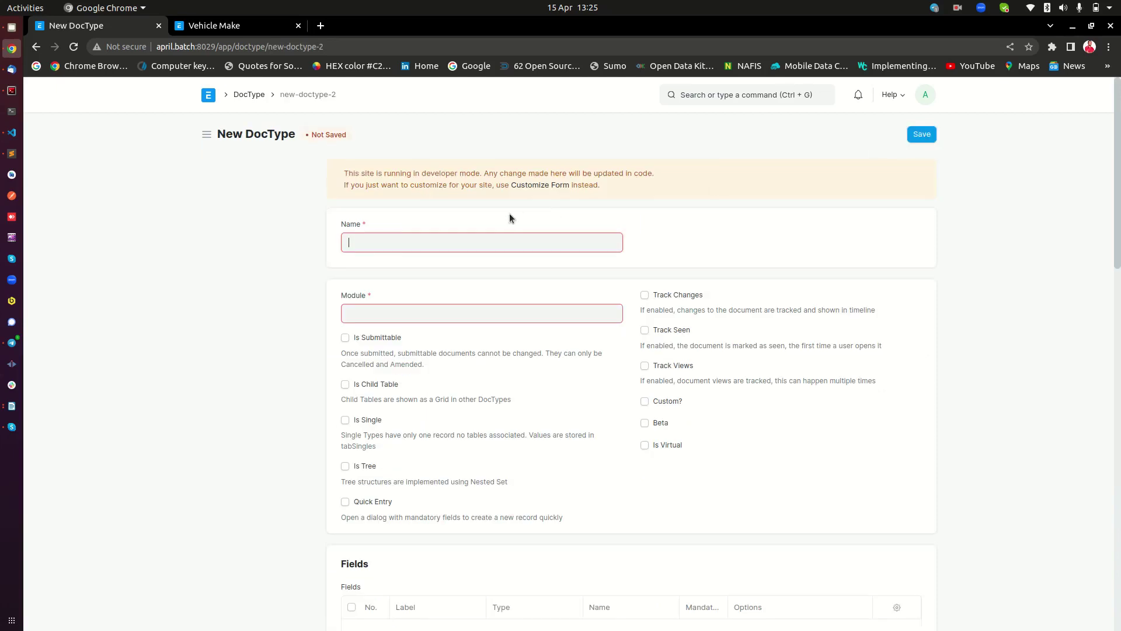
Name the new DocType 'Person' in the Subscription Management module
type("Pe")
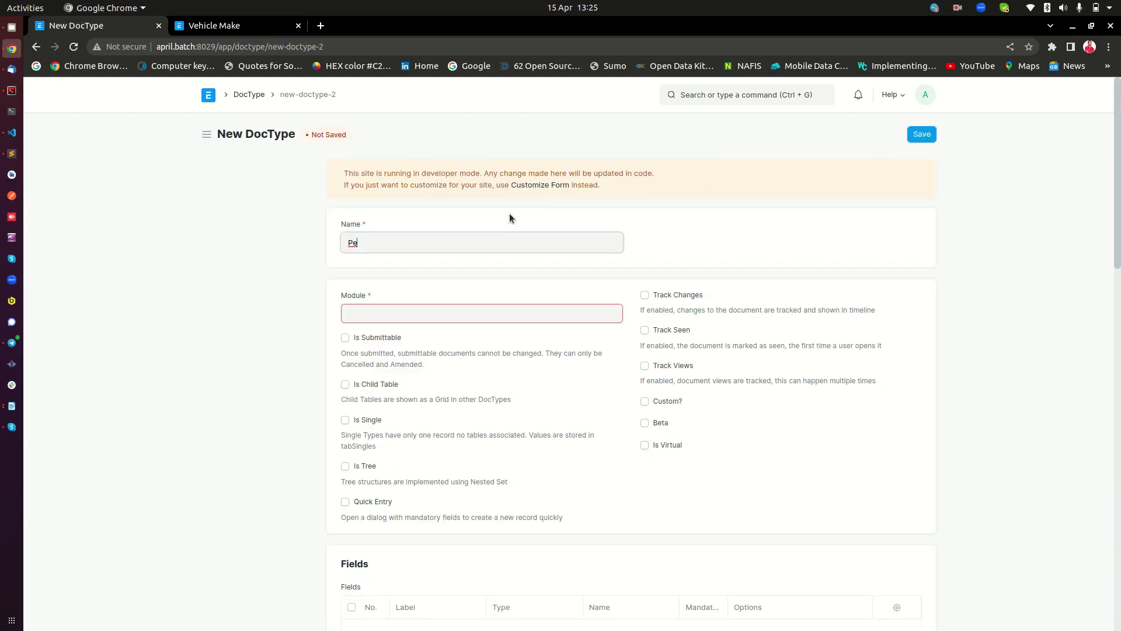
type("rson")
left_click(397, 318)
type("su")
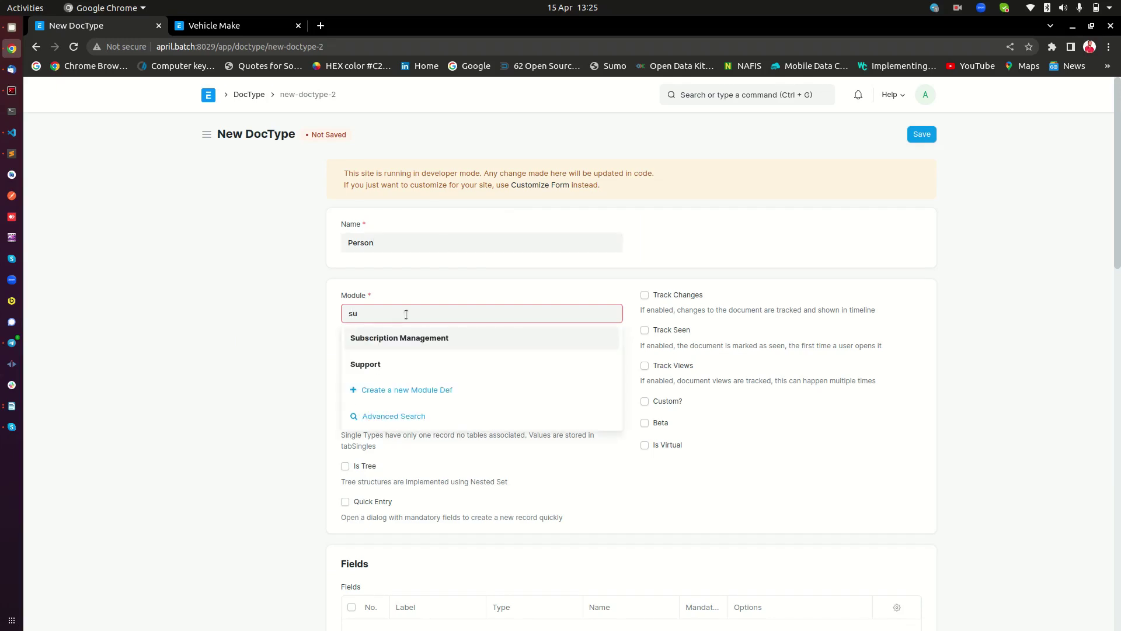
left_click(393, 336)
Add field rows labelled 'Full name', 'Email' and 'Mobile Number'
scroll(592, 321, "down", 5)
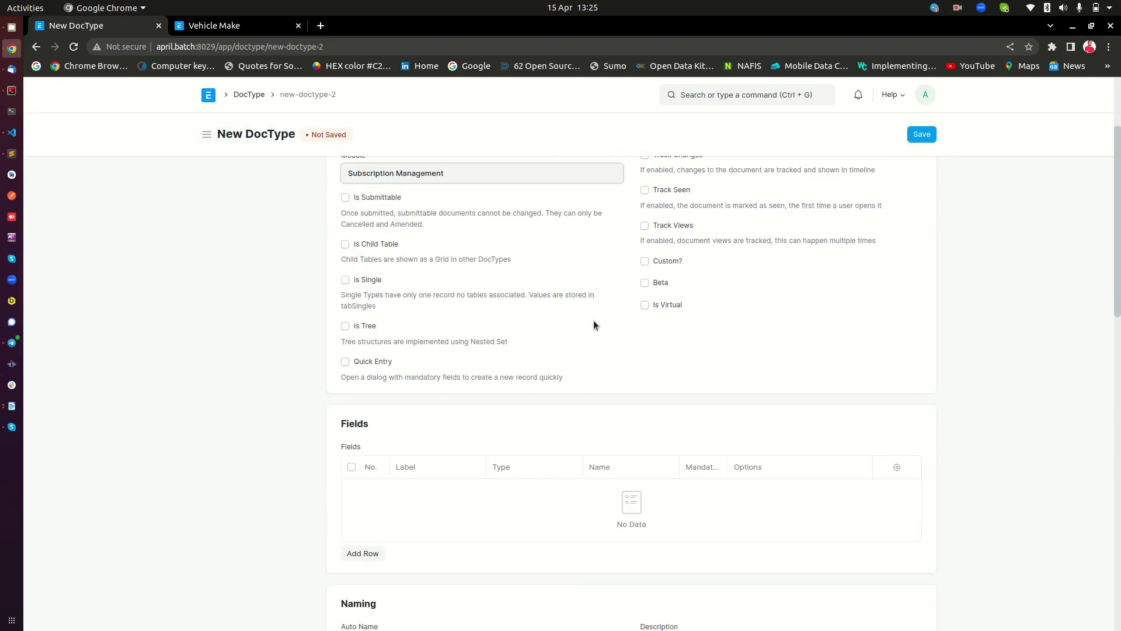
left_click(378, 445)
scroll(426, 292, "down", 3)
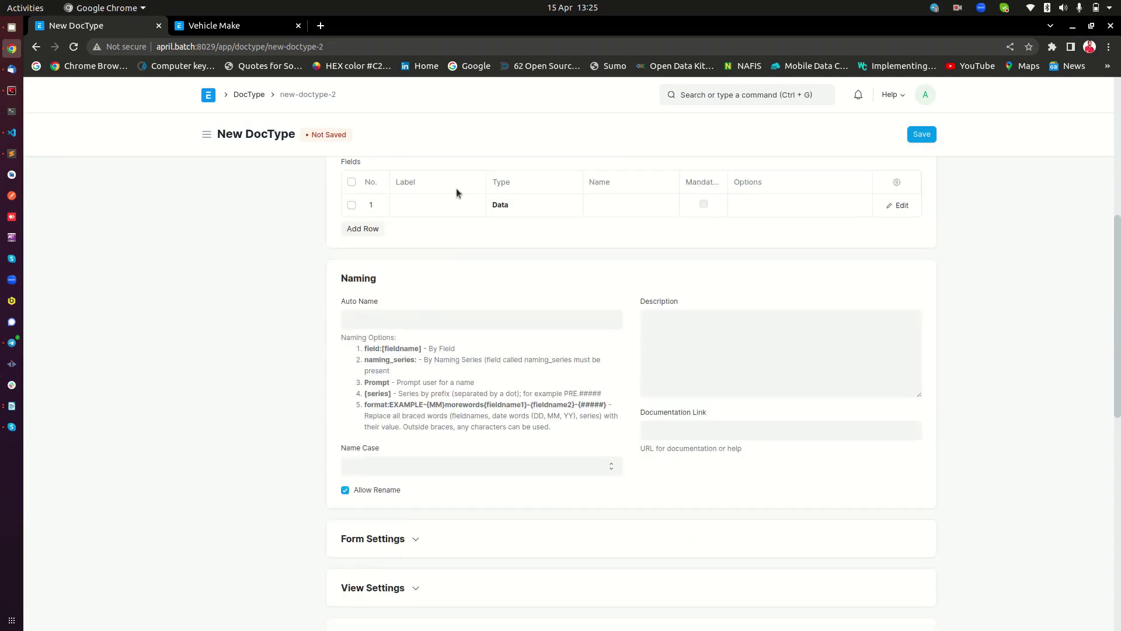
left_click(451, 202)
type("Fu")
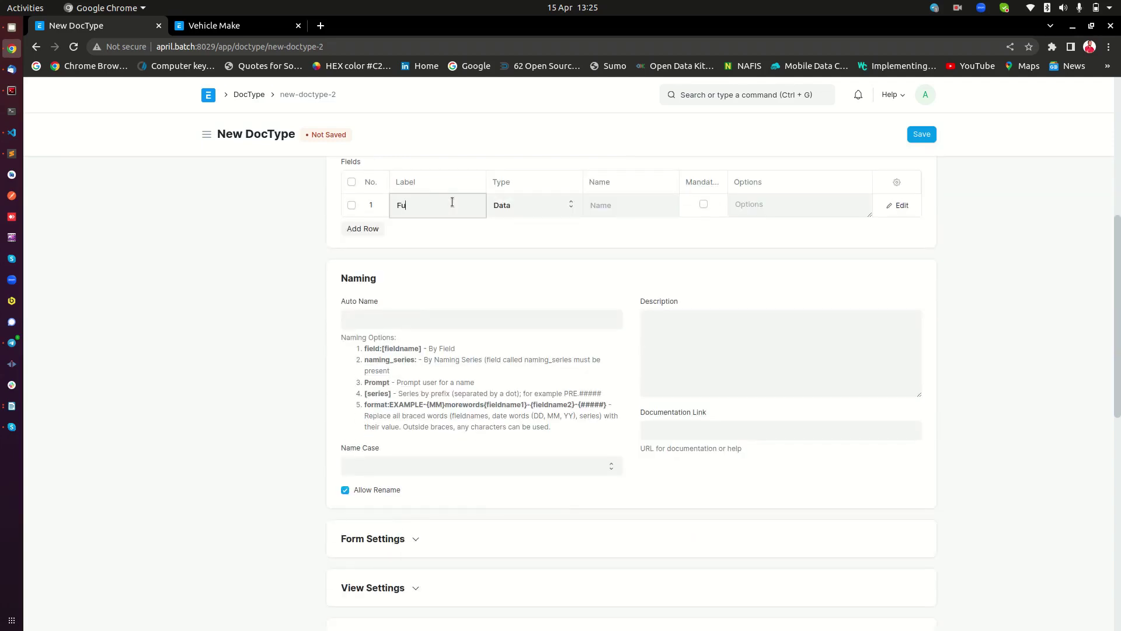
type("ll name")
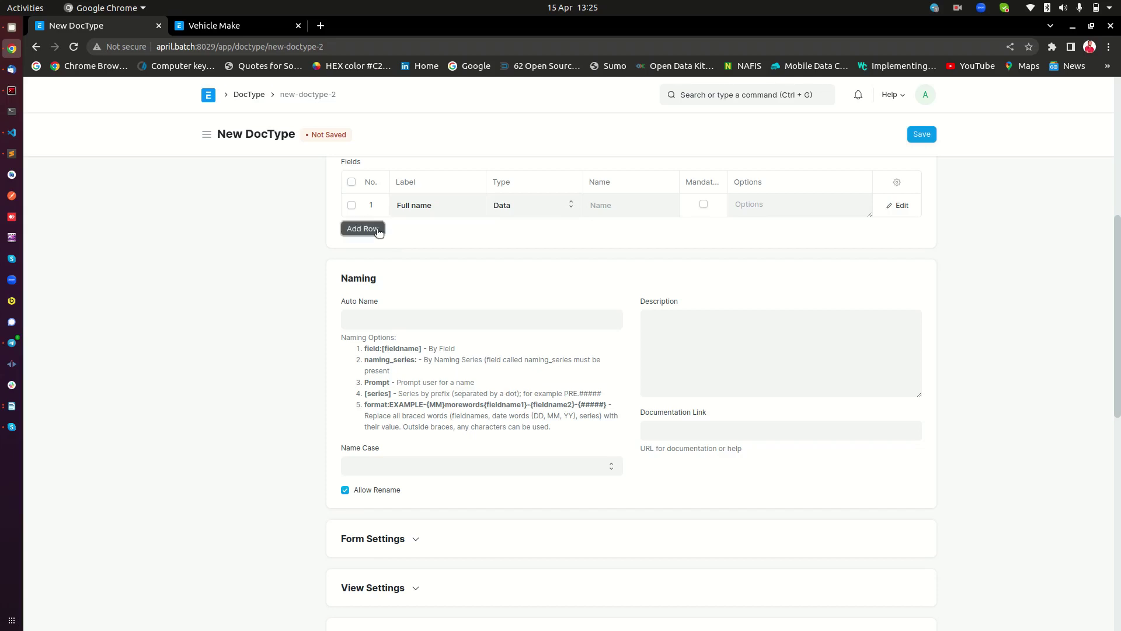
left_click(364, 228)
type("Email")
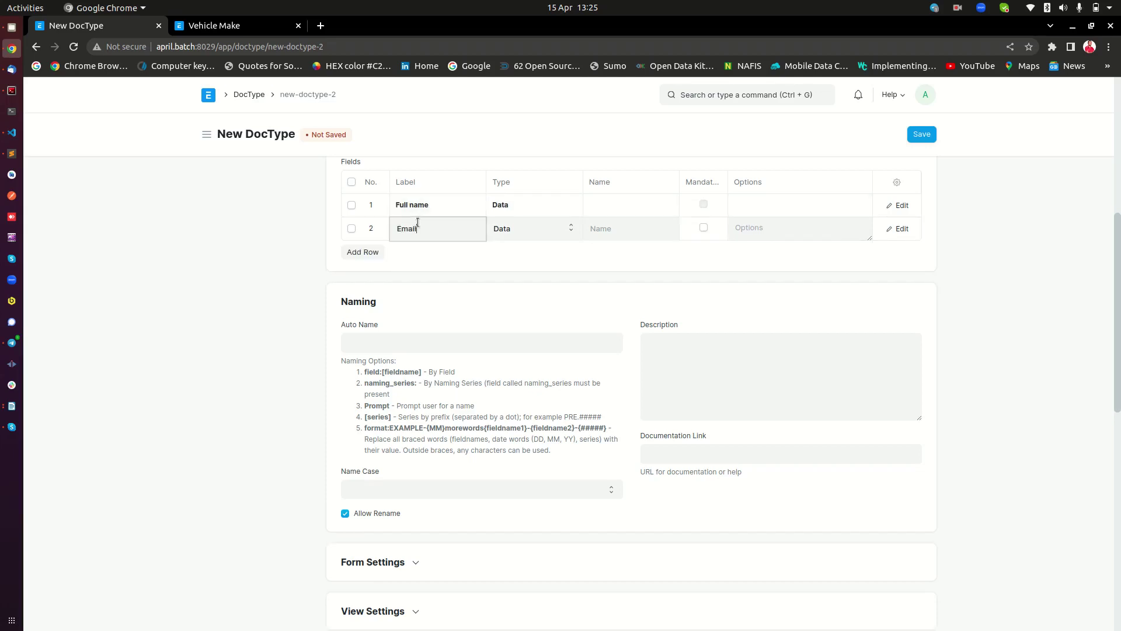
left_click(359, 252)
left_click(402, 255)
type("Mobi")
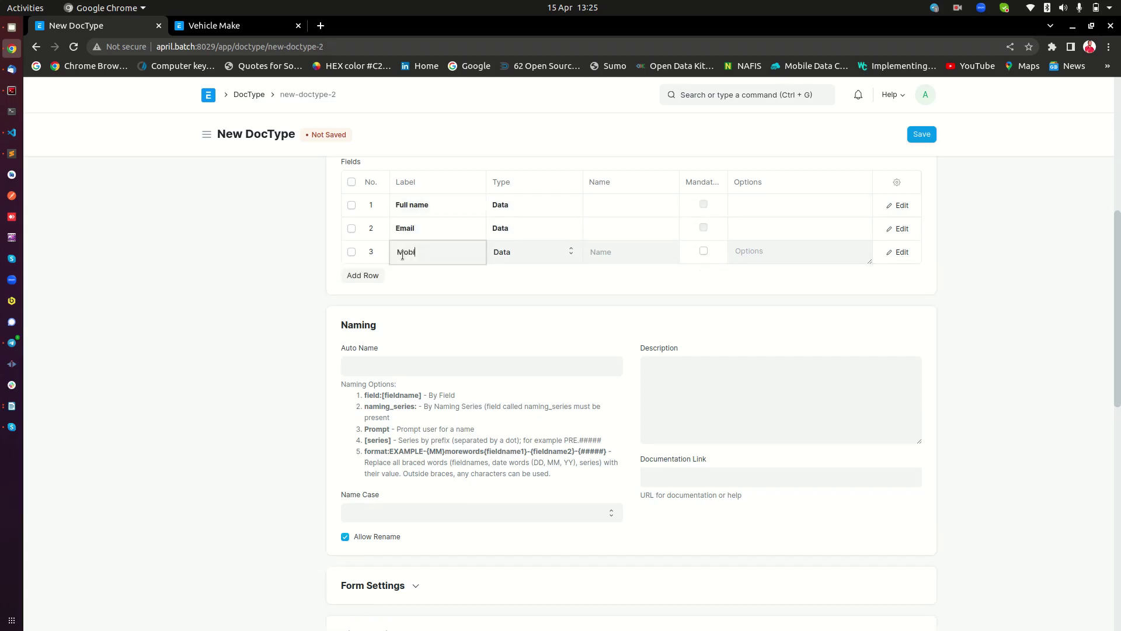
type("le Number")
Insert a Column Break row above Mobile Number
left_click(374, 275)
left_click_drag(380, 277, 377, 253)
left_click(539, 251)
left_click(541, 251)
left_click(541, 257)
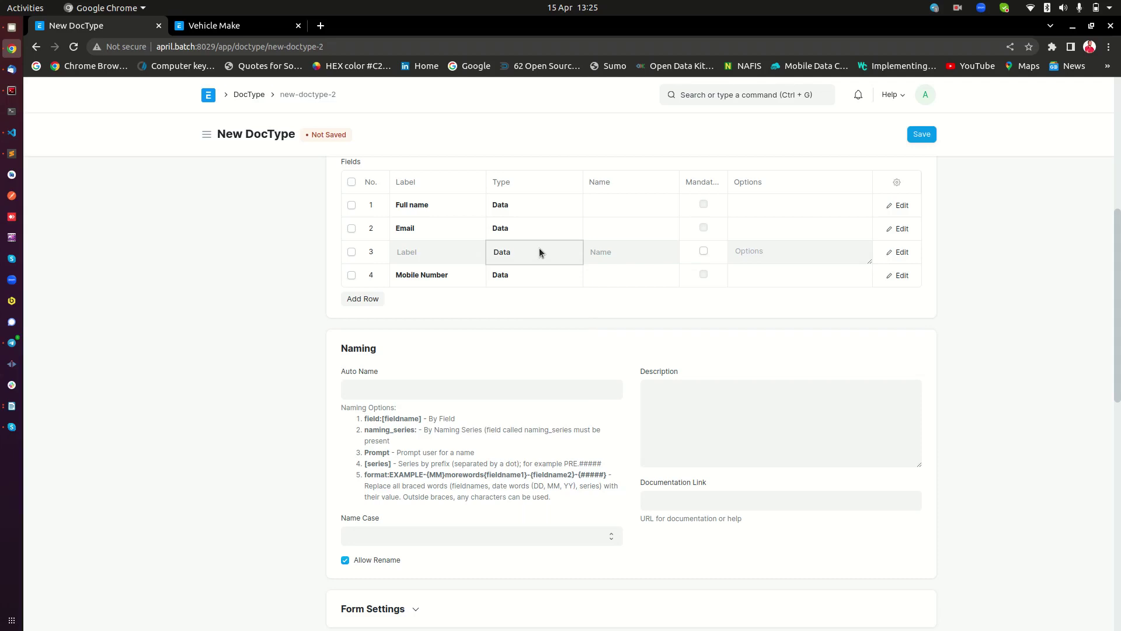
left_click(539, 249)
left_click(538, 339)
Set the Auto Name rule to format:{full_name}-{mobile_number}
left_click(486, 388)
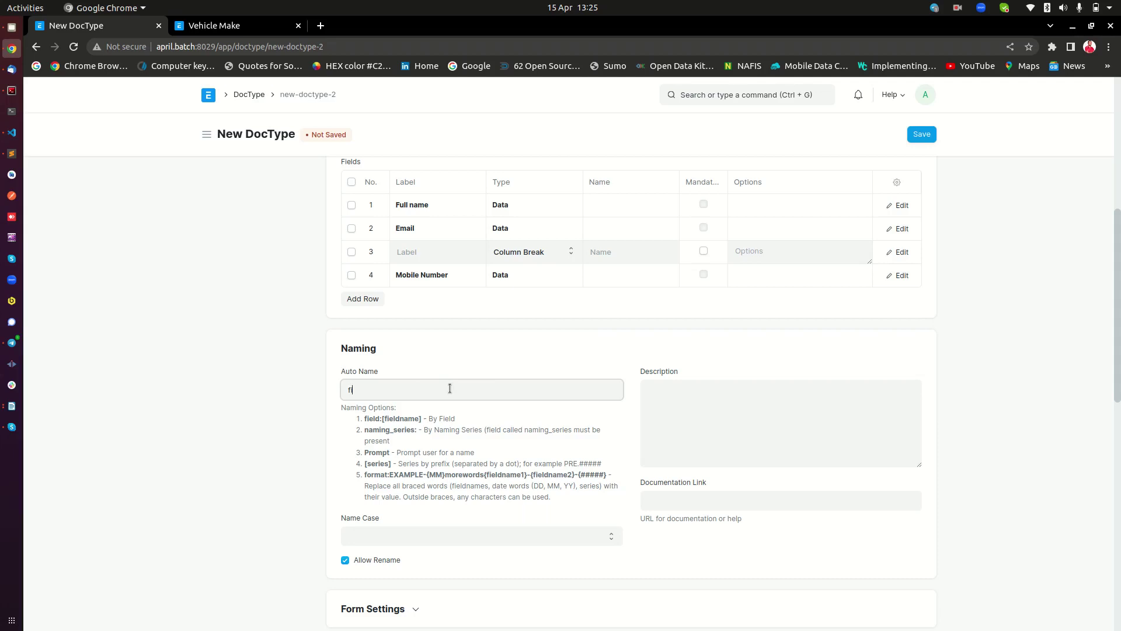
type("firma")
key("BackSpace")
key("BackSpace")
key("BackSpace")
key("BackSpace")
type("ormat:{}")
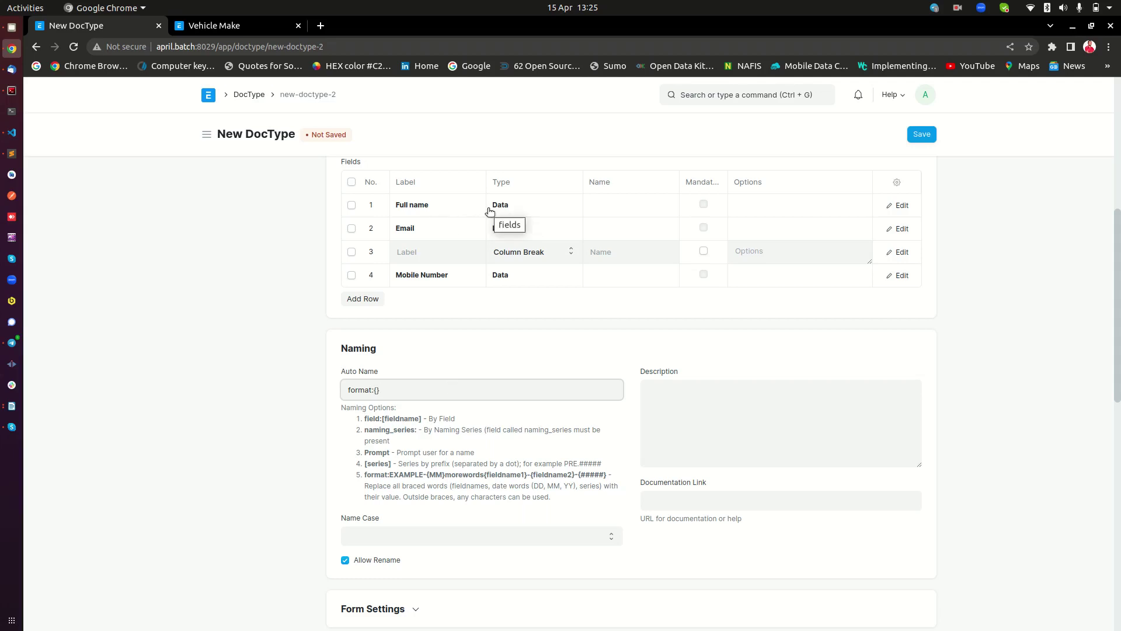
type("full_name")
type("-{mob")
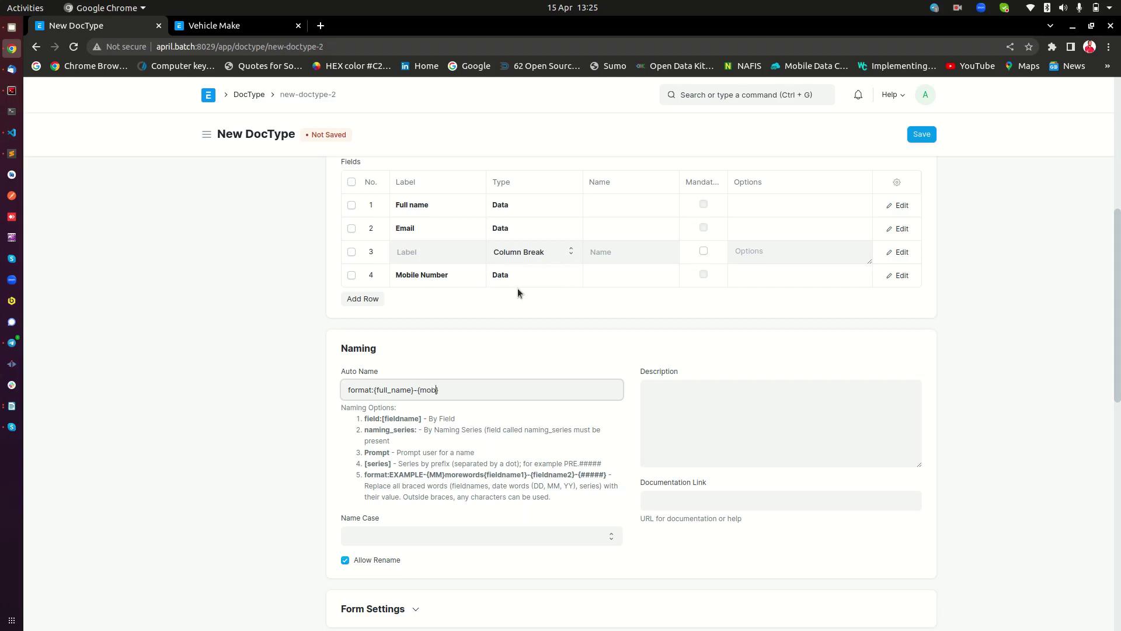
type("ile_number")
double_click(362, 394)
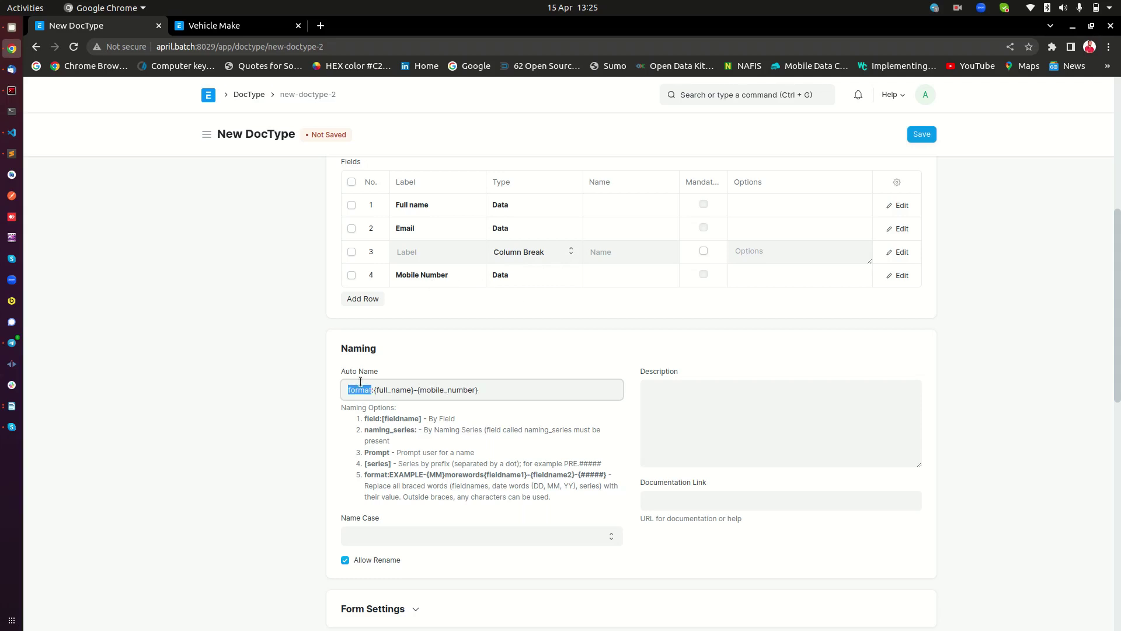
double_click(390, 391)
double_click(427, 395)
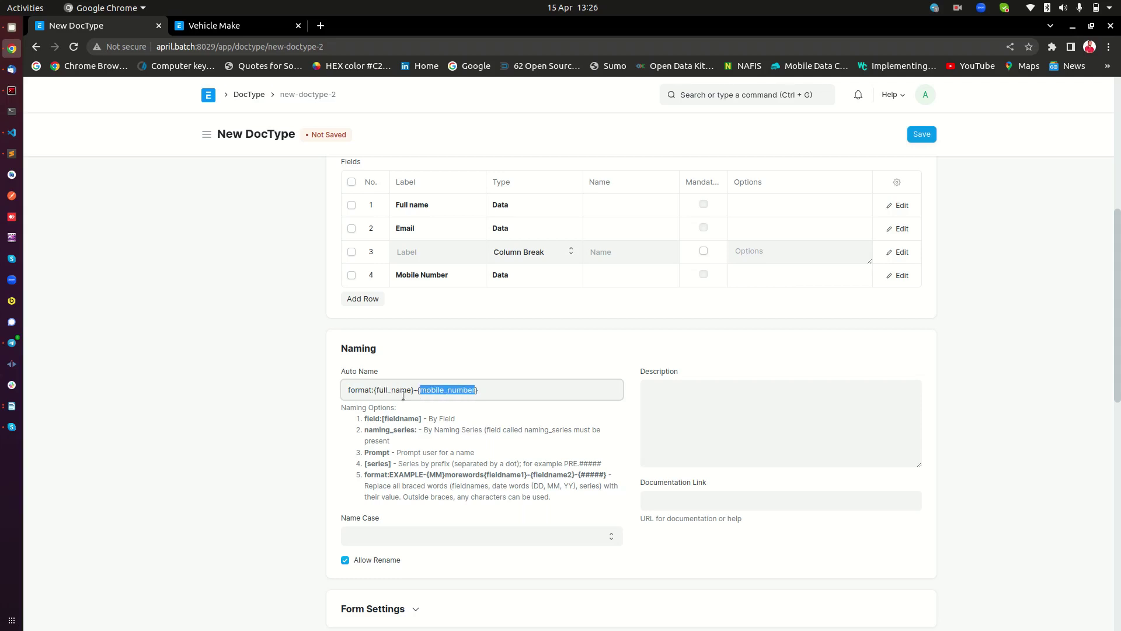
double_click(371, 418)
scroll(487, 400, "up", 2)
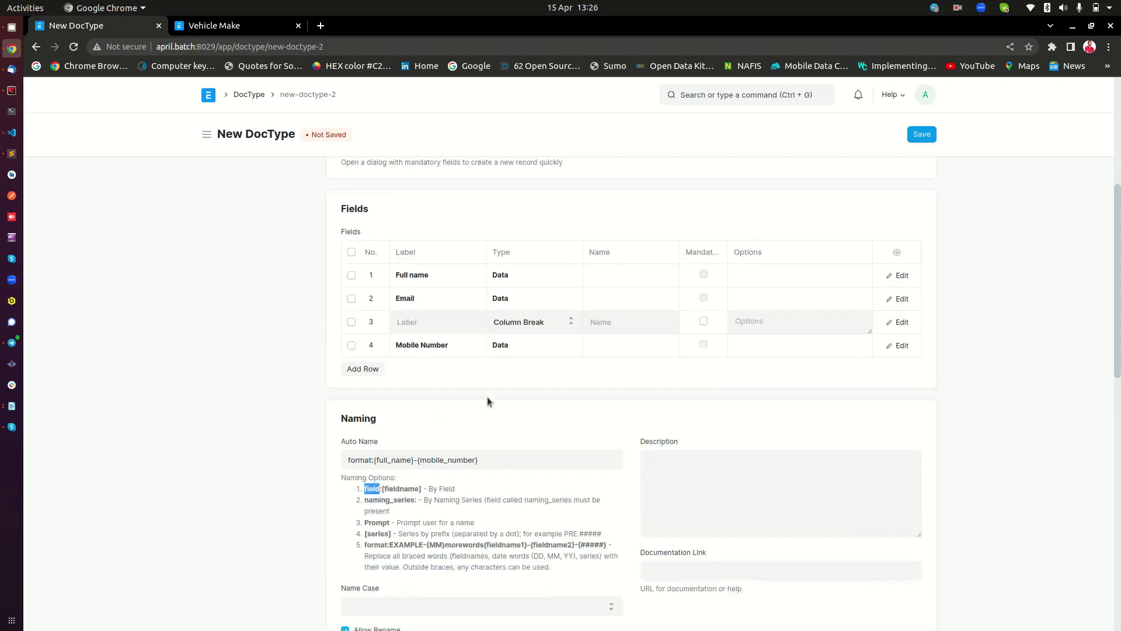
Save the Person DocType and start a first Person record
left_click(921, 136)
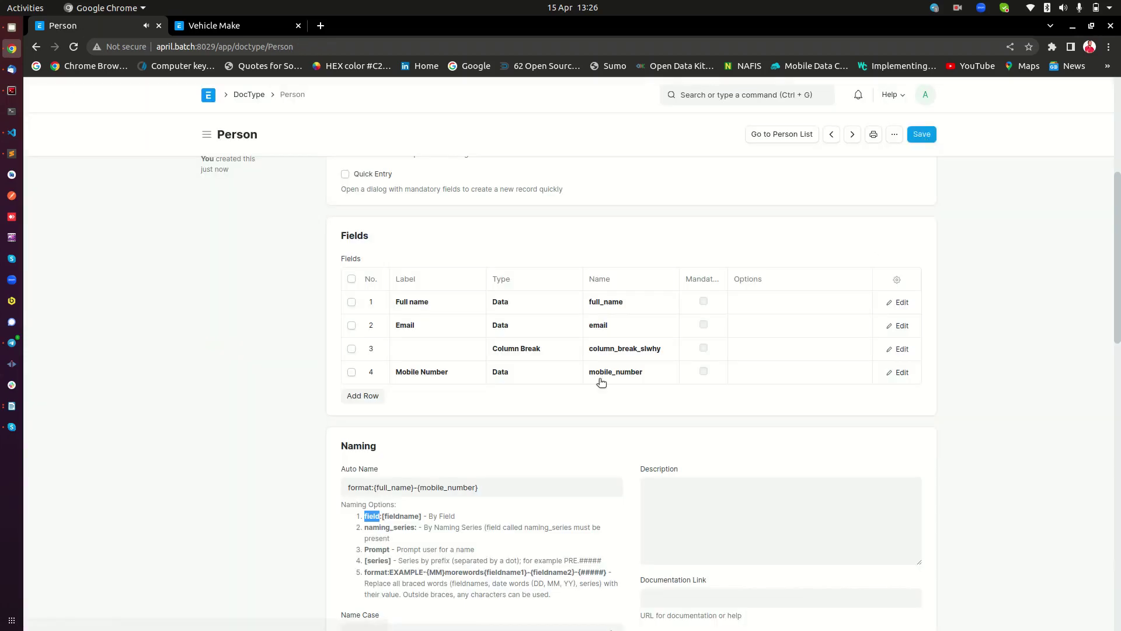
scroll(592, 423, "down", 8)
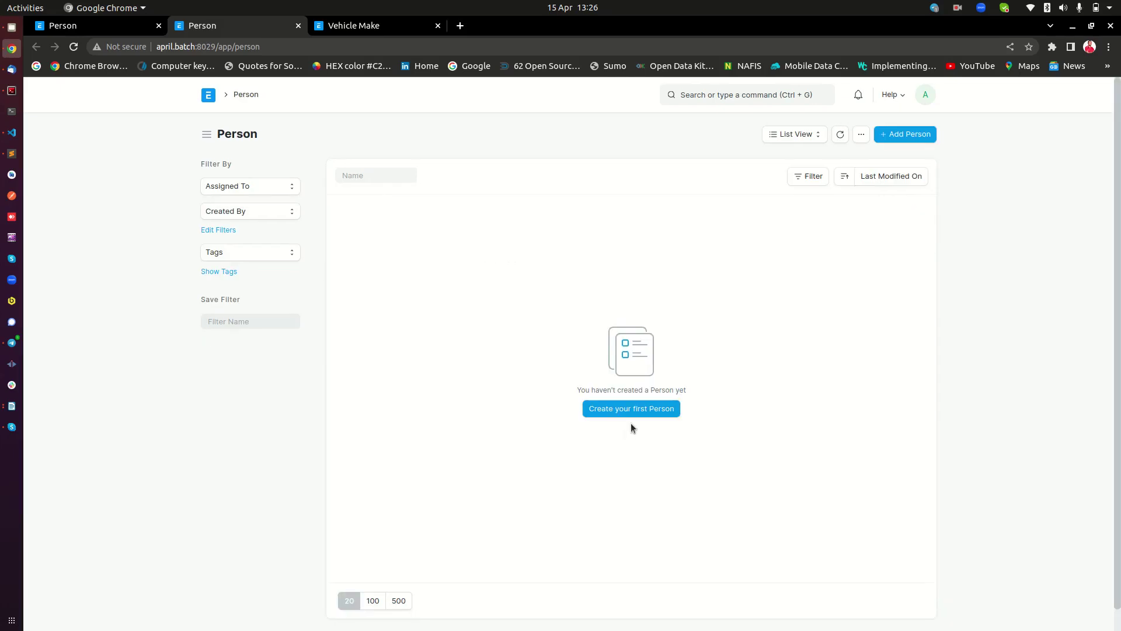
left_click(632, 411)
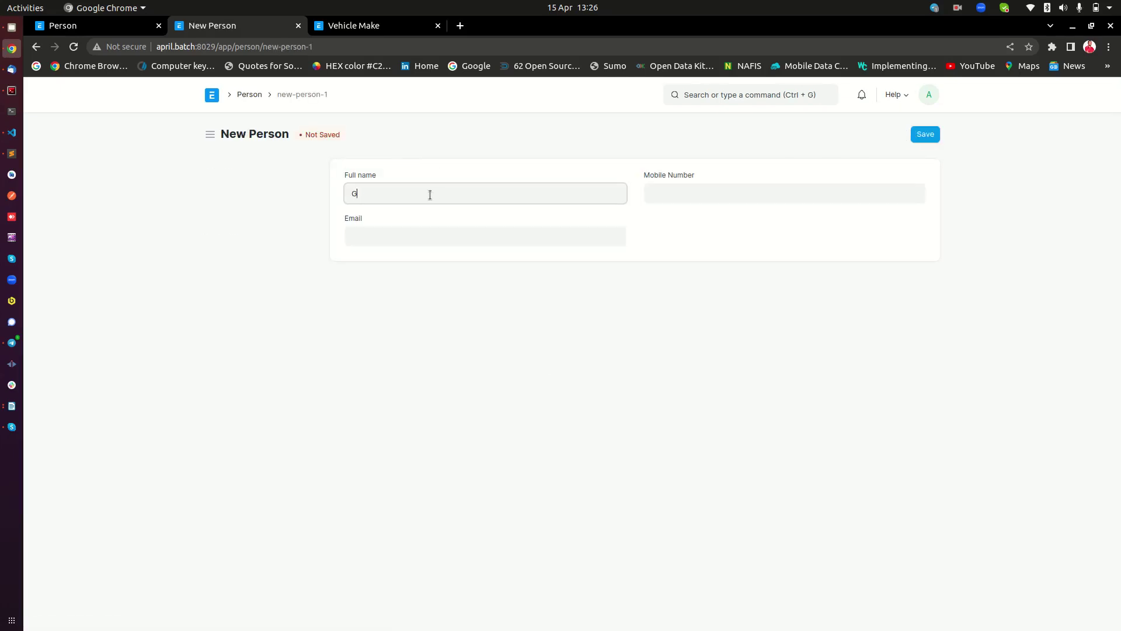
Enter the person's full name, email (typo fixed) and mobile number, then save
key("Tab")
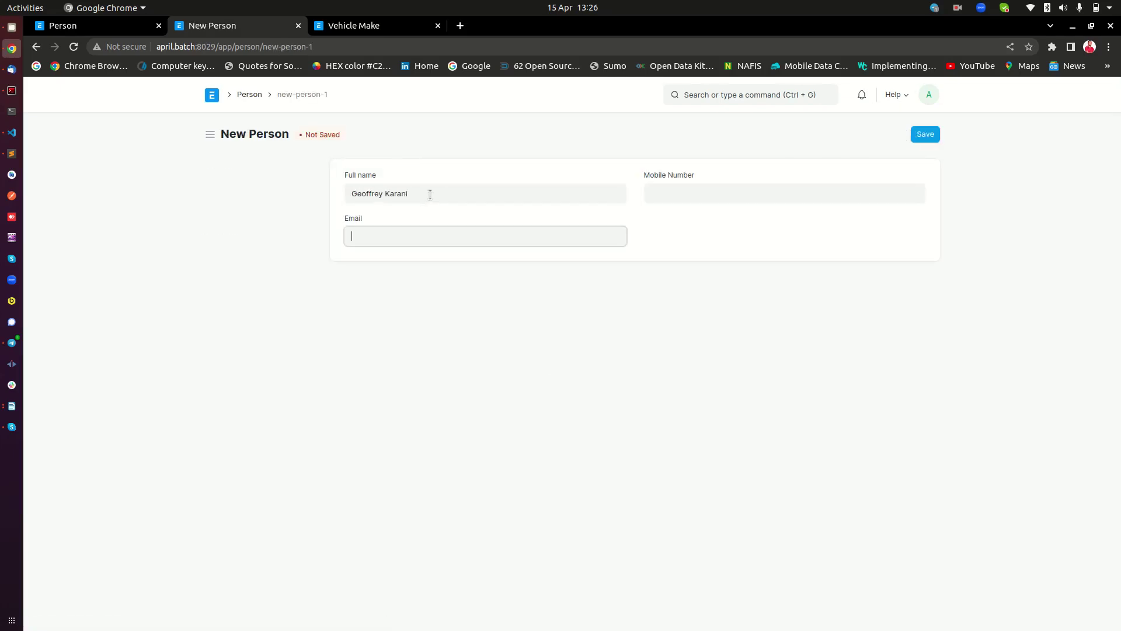
key("Tab")
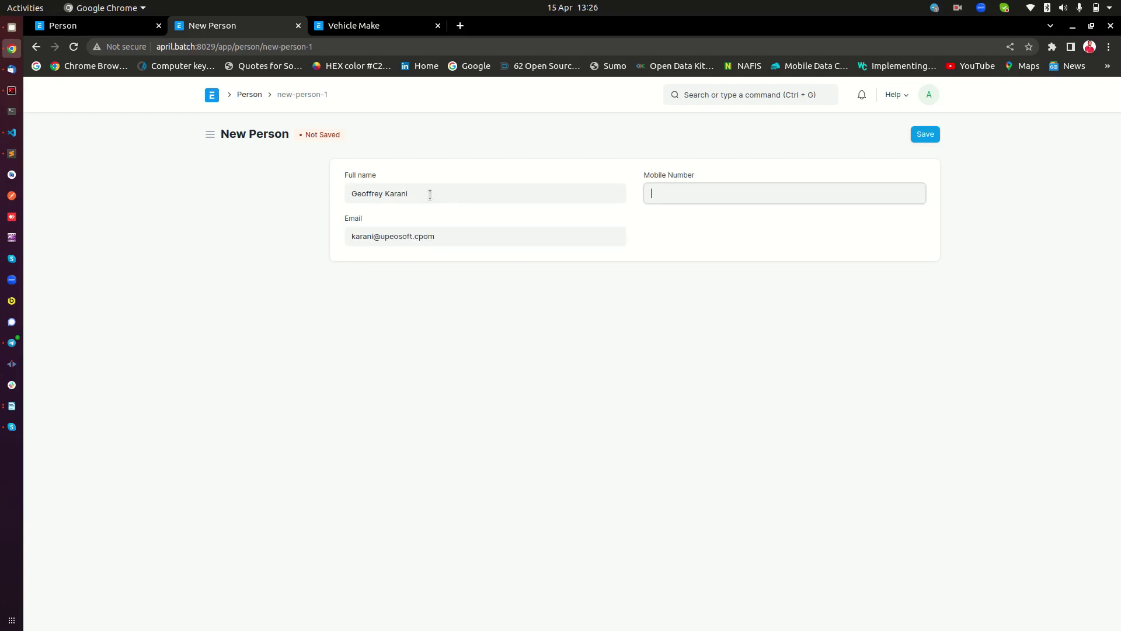
left_click(422, 232)
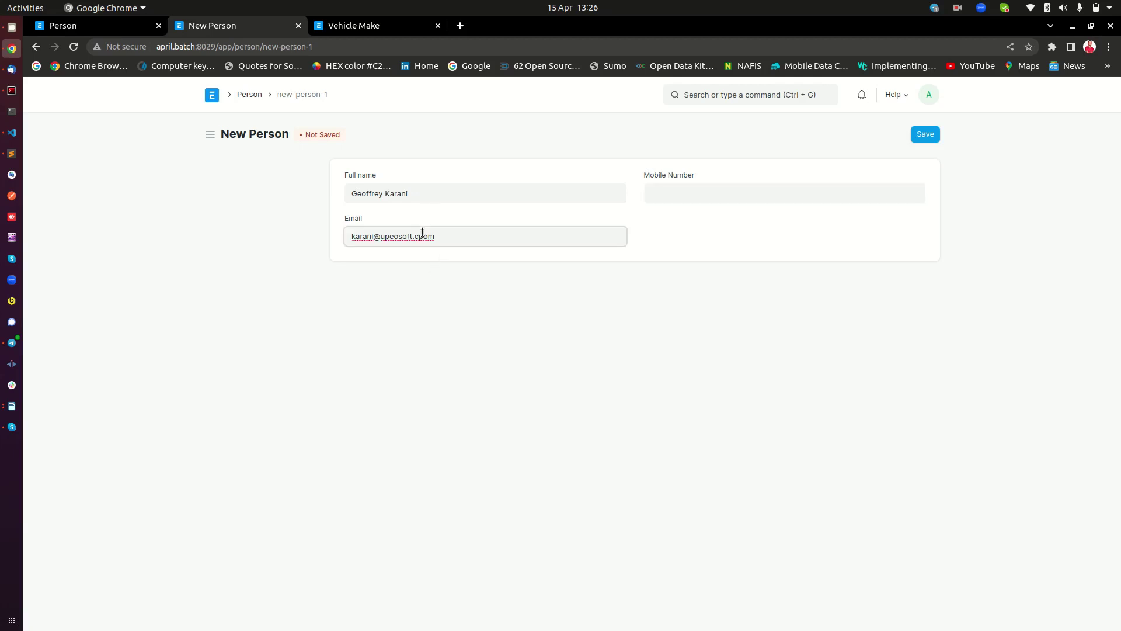
key("BackSpace")
left_click(720, 187)
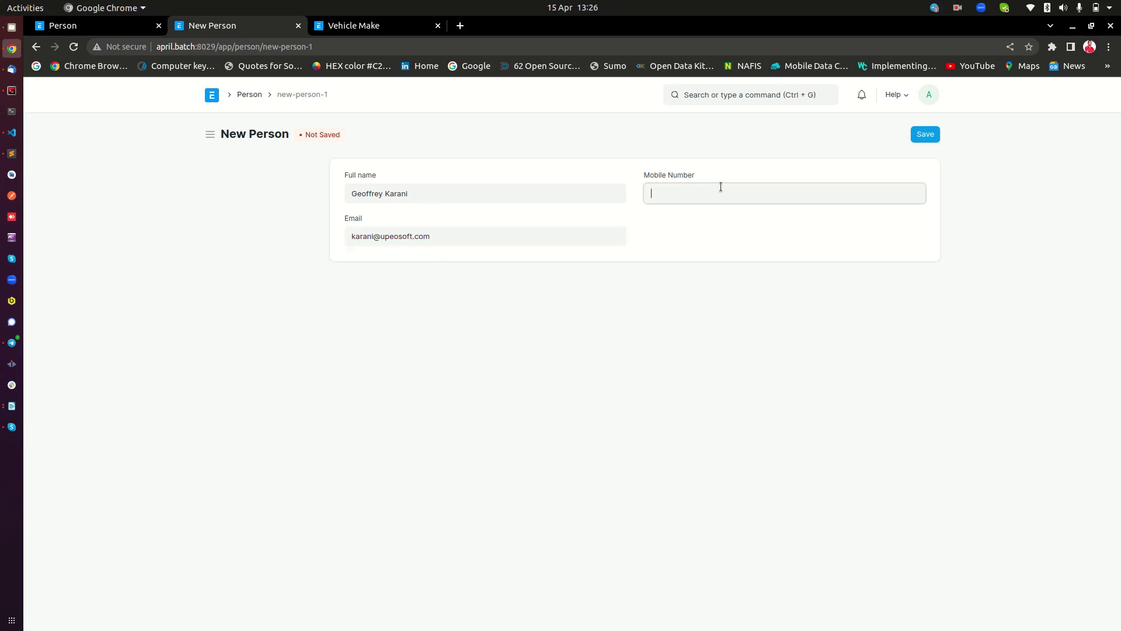
left_click(929, 133)
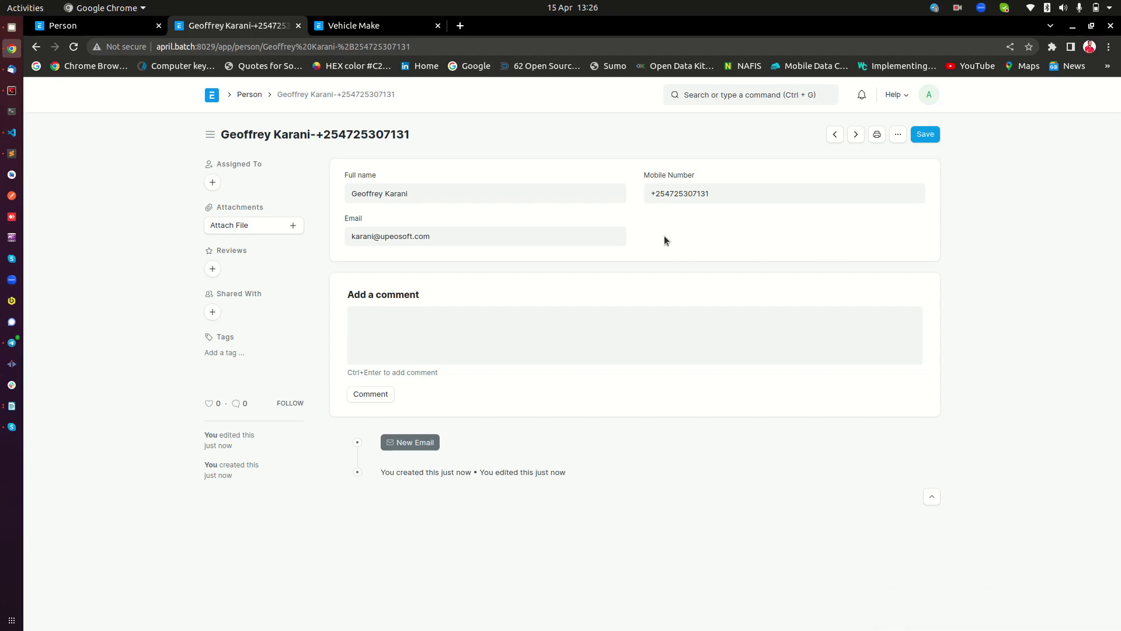
In the Person DocType, add row 5 labelled 'Loved Car Makes' with type Table MultiSelect
left_click(89, 26)
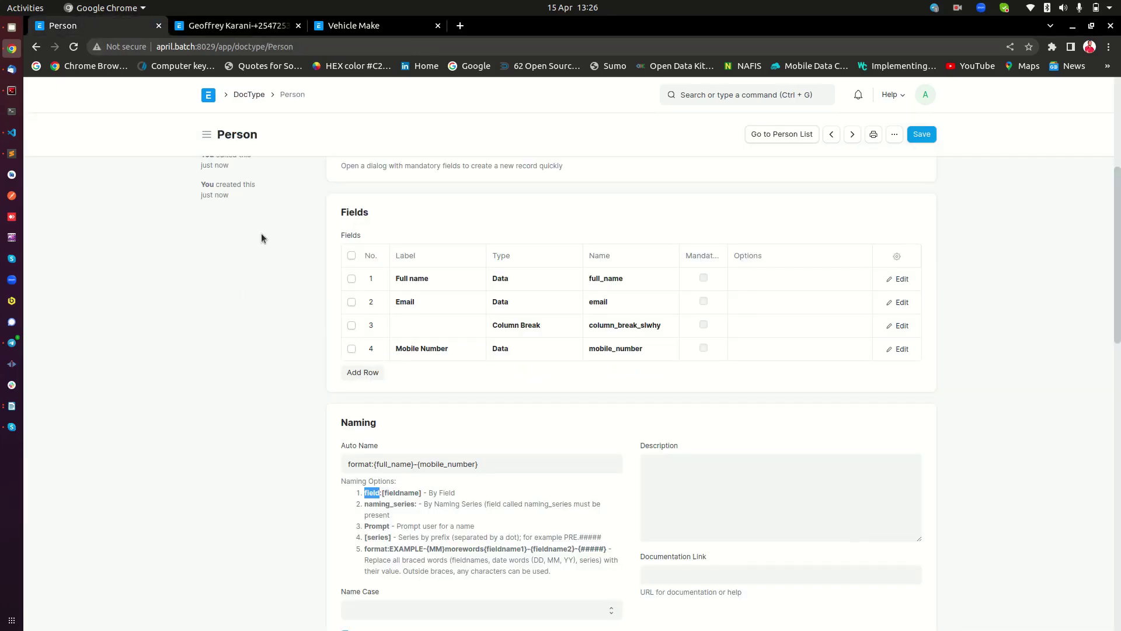
scroll(268, 210, "up", 5)
scroll(453, 381, "down", 5)
left_click(363, 371)
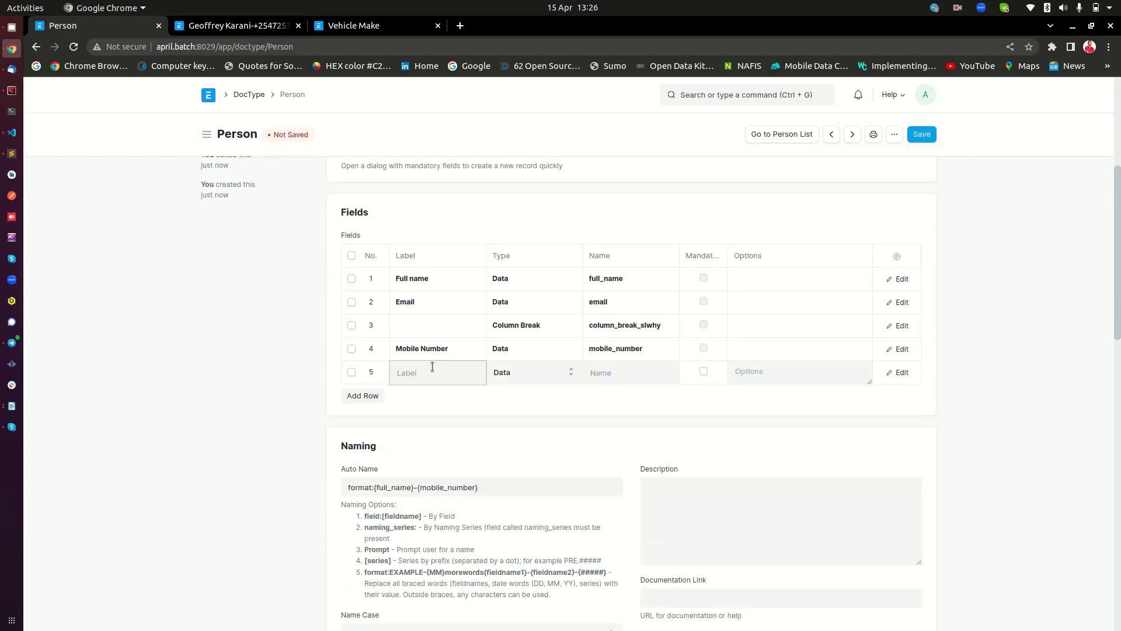
type("Loved Car Makes")
left_click(544, 371)
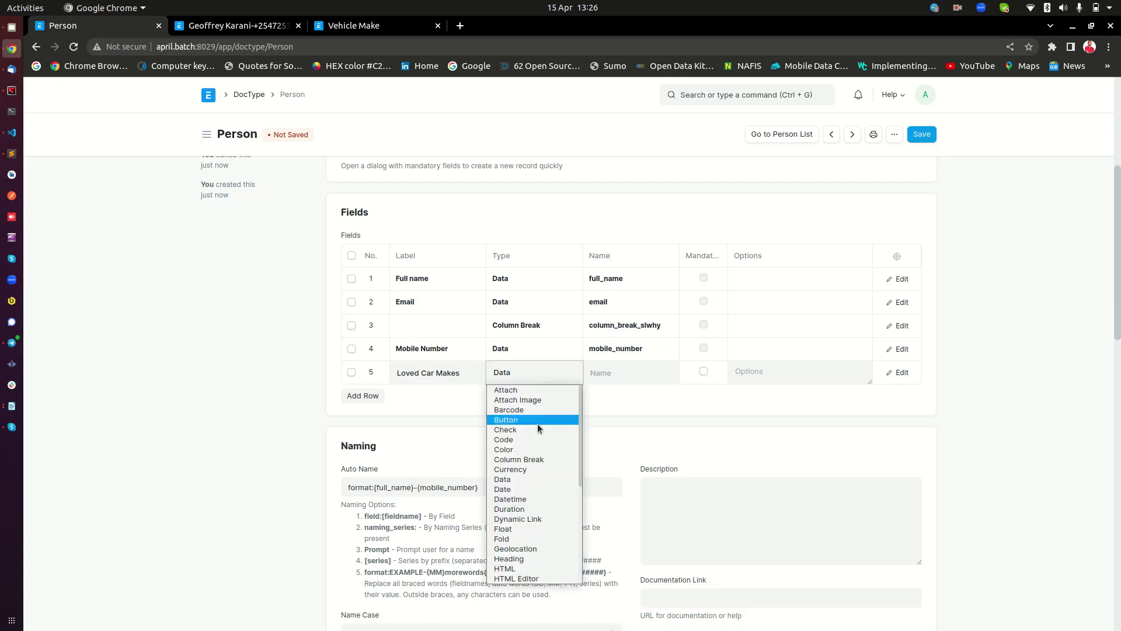
scroll(537, 426, "down", 3)
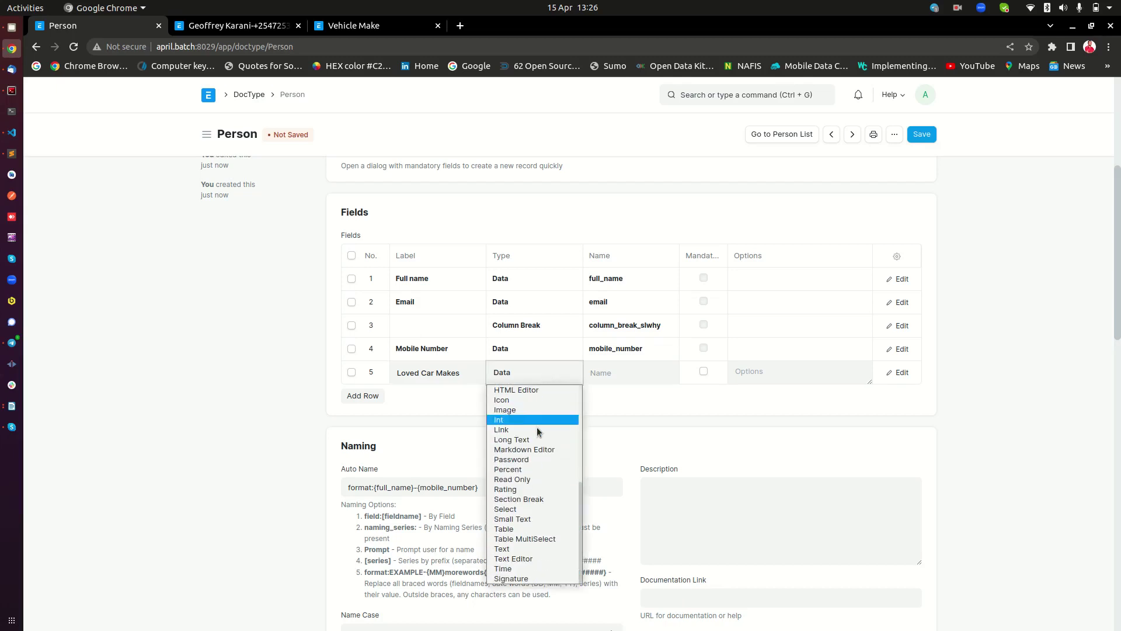
left_click(531, 538)
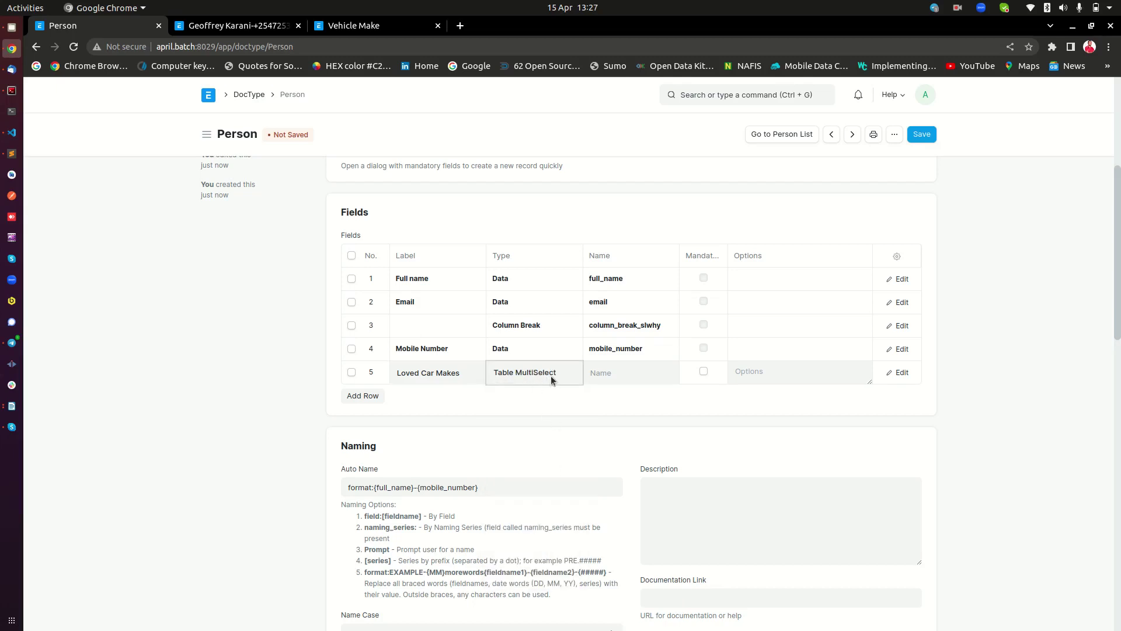
left_click(762, 374)
Compare the existing Vehicle Make records with the Person DocType form
left_click(352, 26)
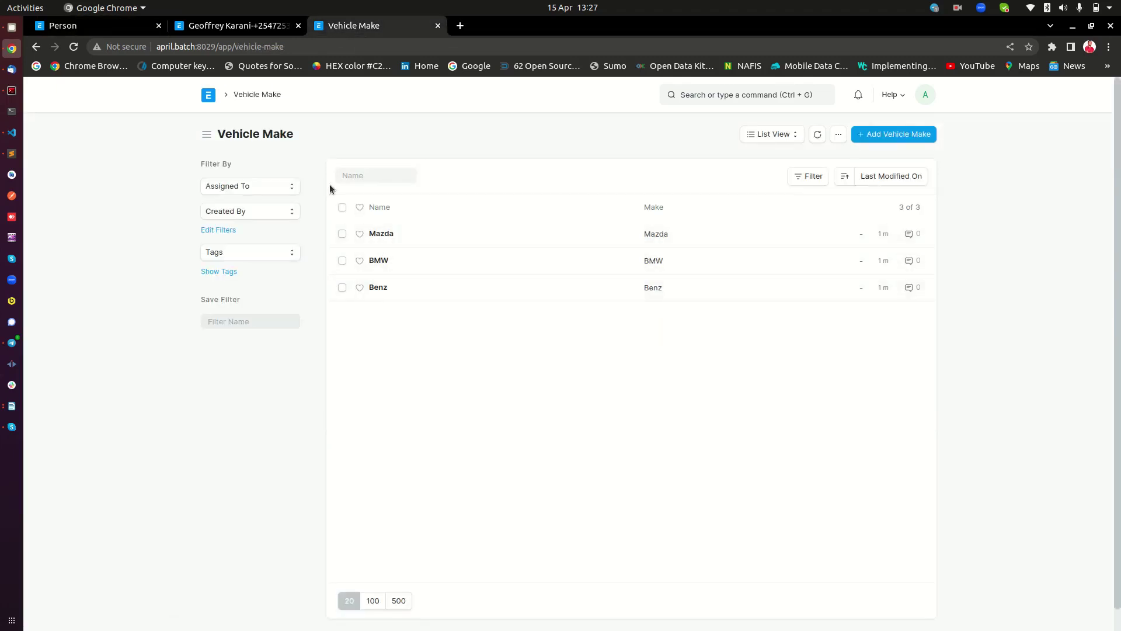
left_click(90, 27)
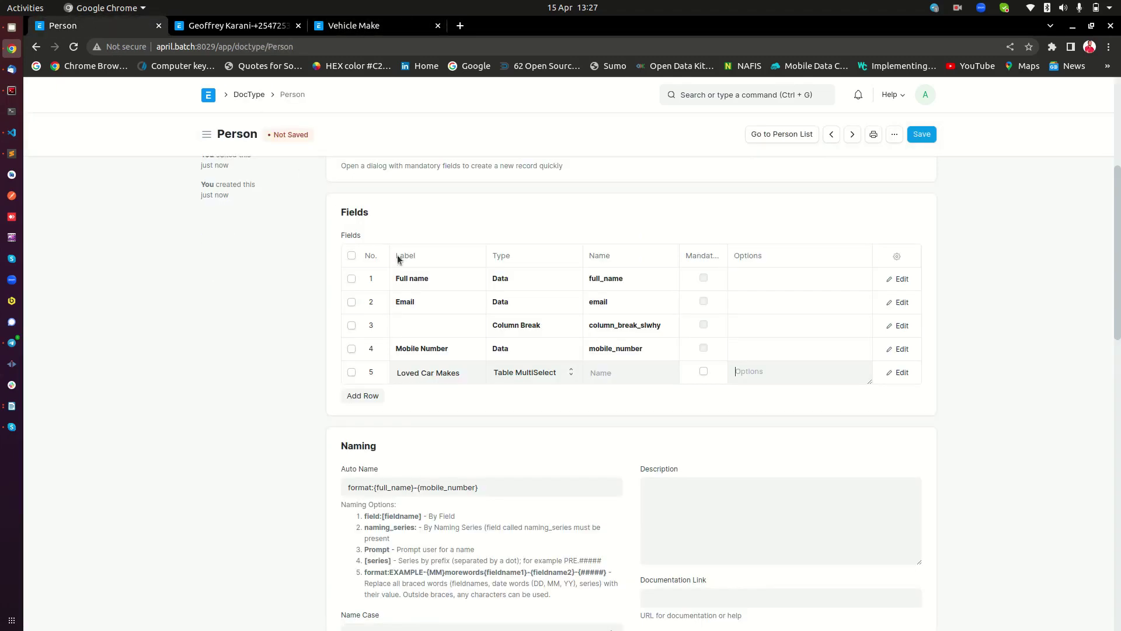
left_click(360, 28)
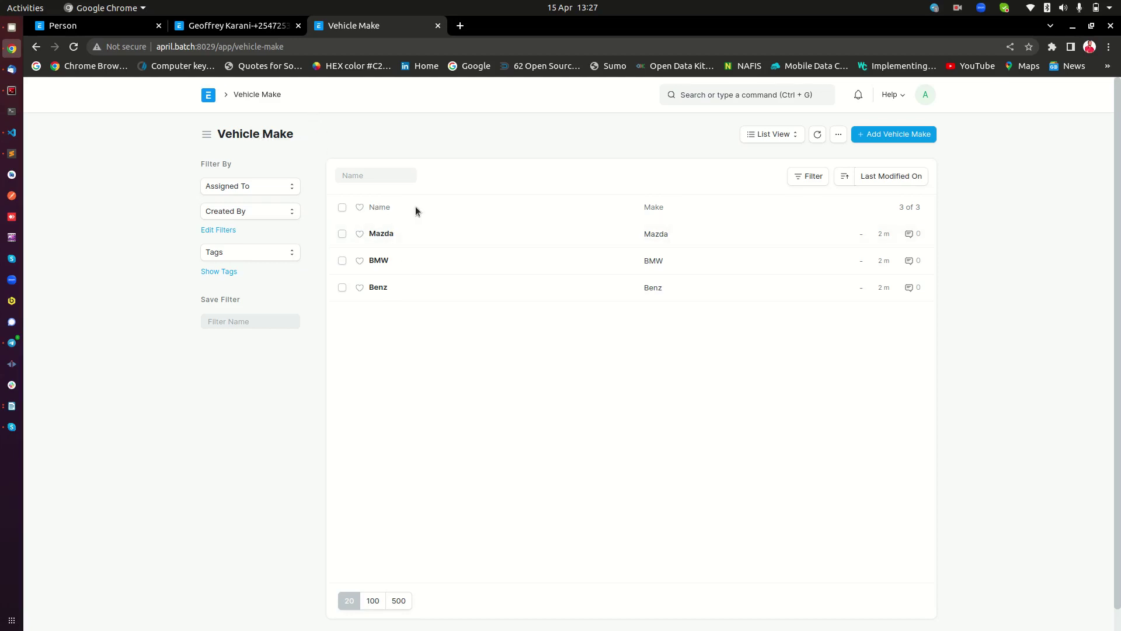
left_click(80, 25)
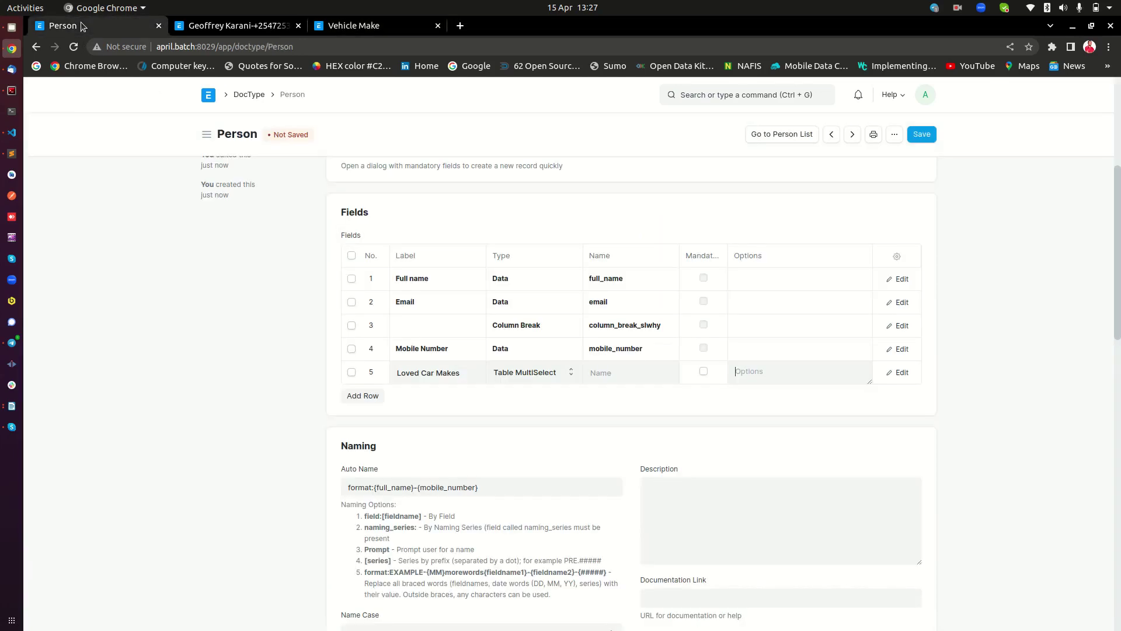
Open the DocType list in a new tab and bring up the Vehicle Make list again
right_click(233, 96)
left_click(259, 104)
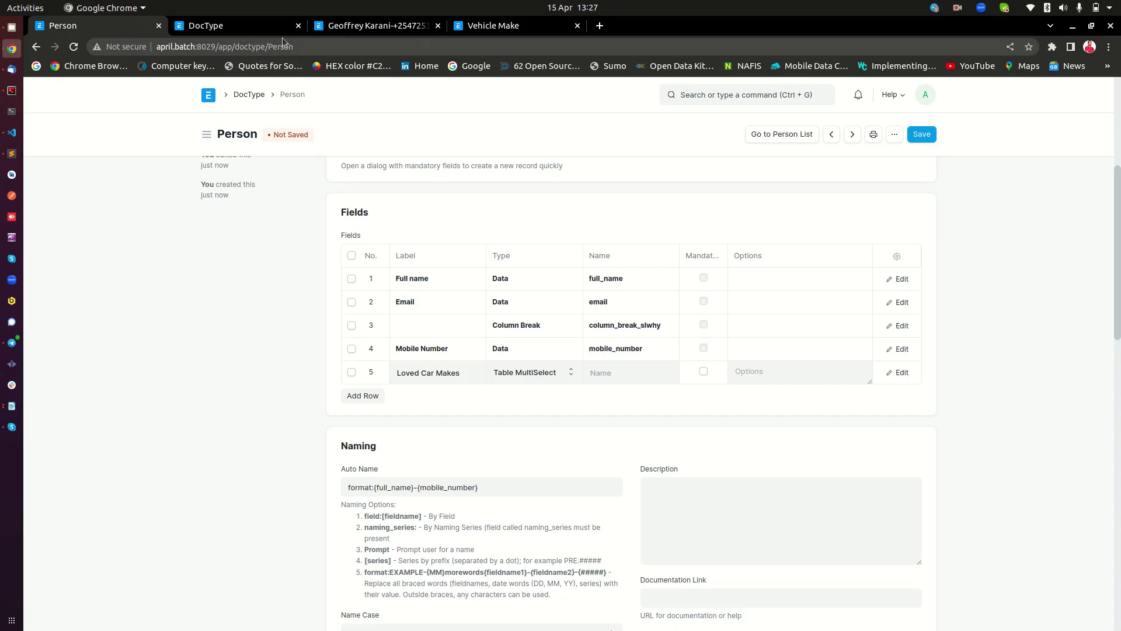
left_click(471, 29)
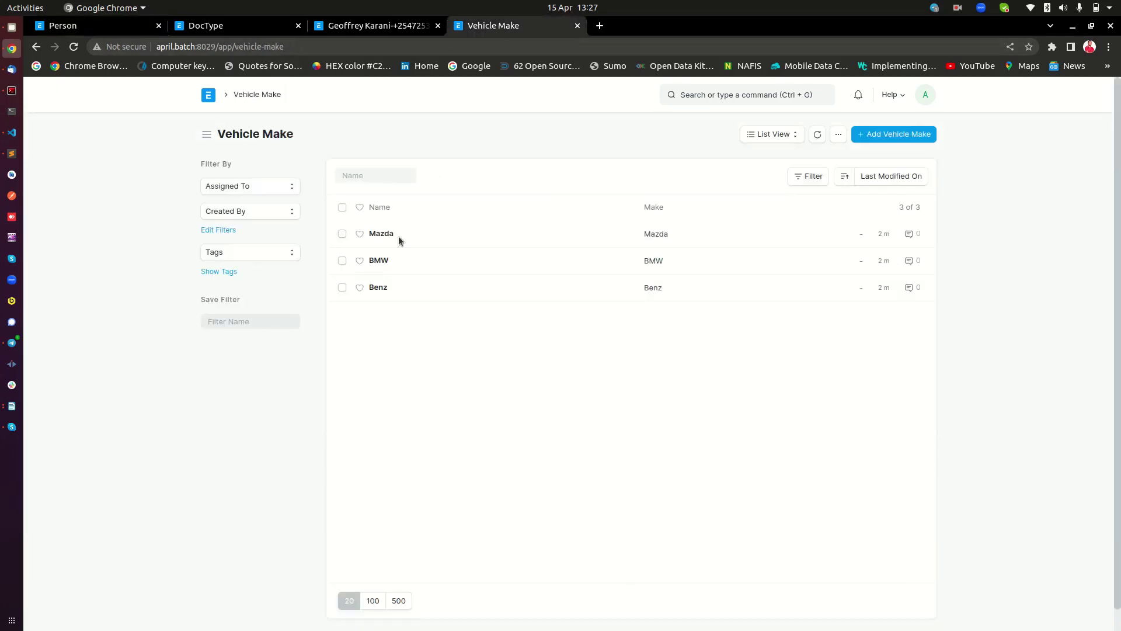
Start a new DocType named 'Make Detail'
left_click(241, 30)
left_click(899, 136)
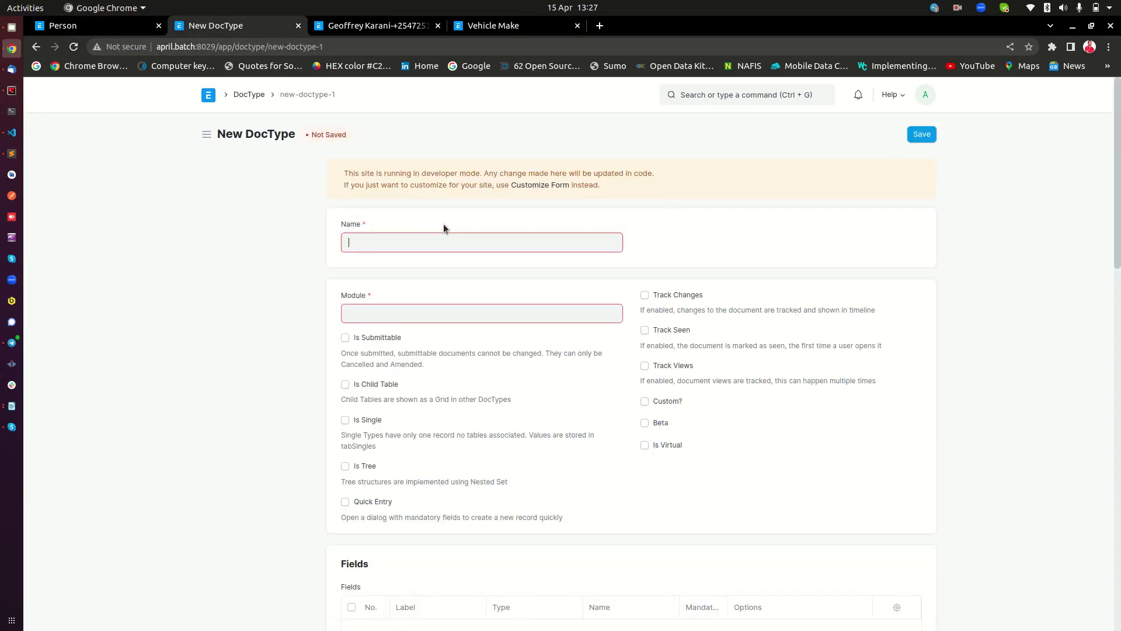
type("Veh")
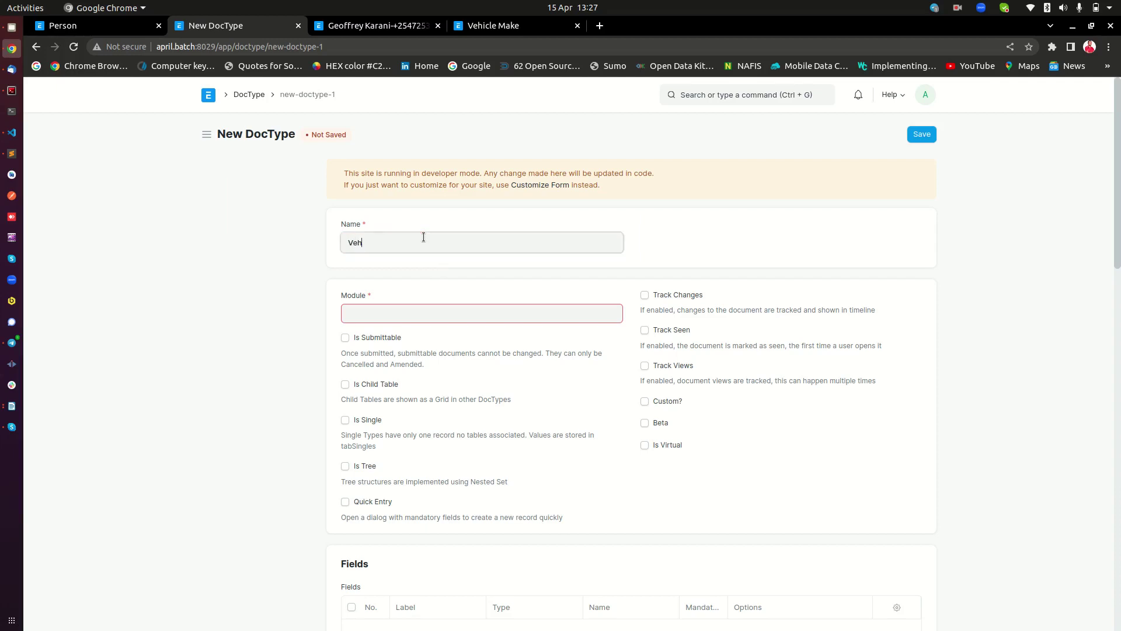
type("icle Make Detail")
key("BackSpace")
key("BackSpace")
type("tai")
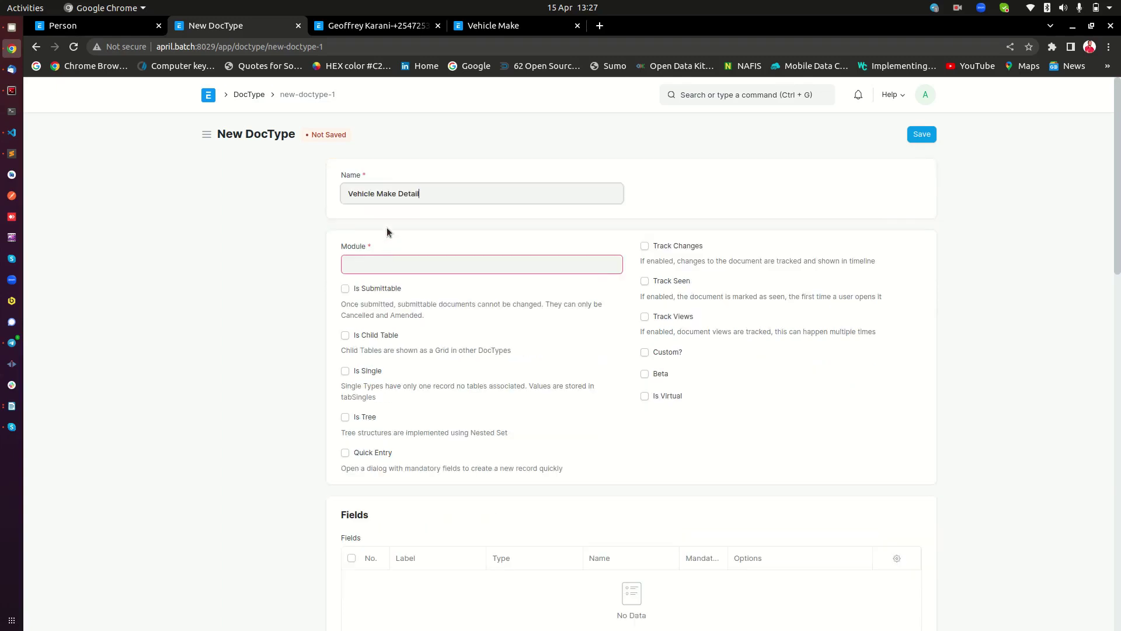
left_click_drag(378, 195, 324, 197)
key("BackSpace")
Set the module to Subscription Management, mark it a child table, and add a field row
left_click(408, 259)
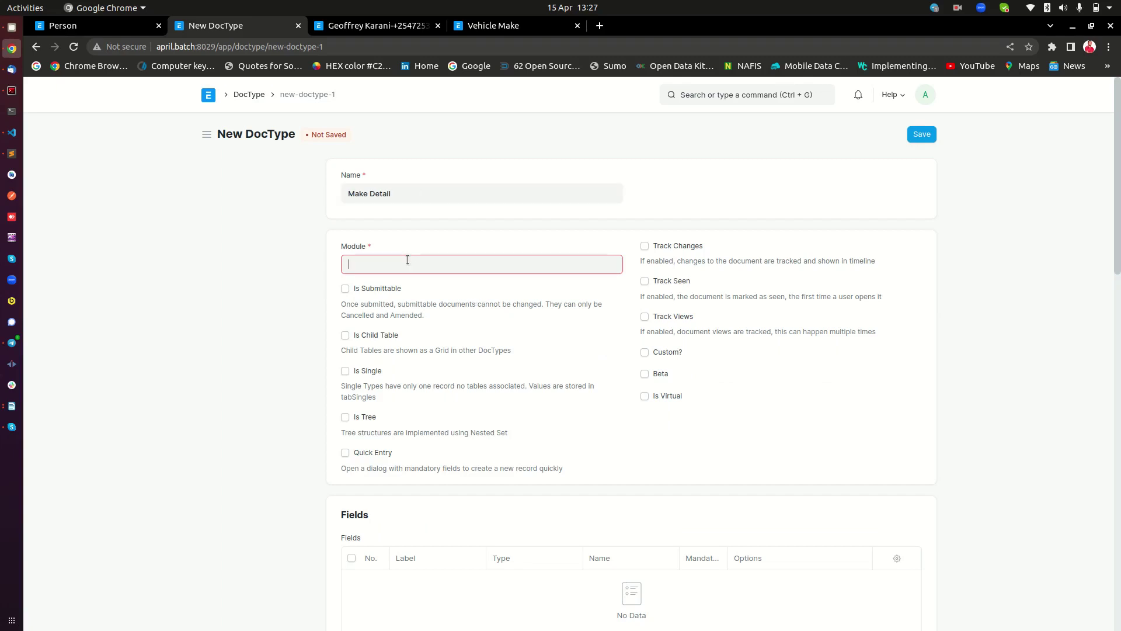
type("sub")
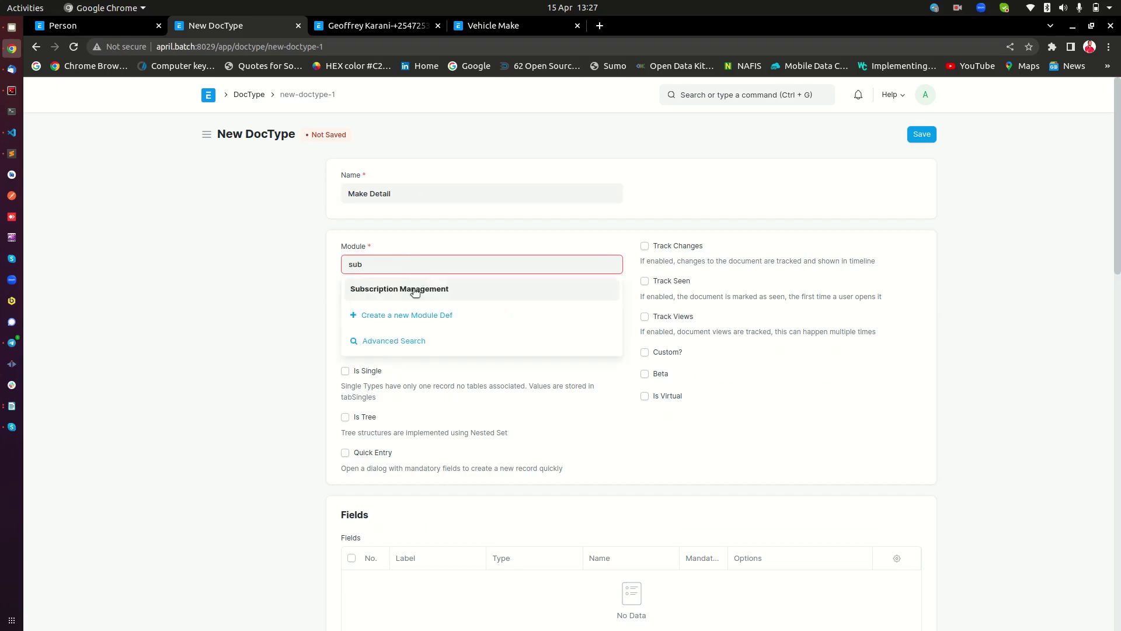
left_click(414, 289)
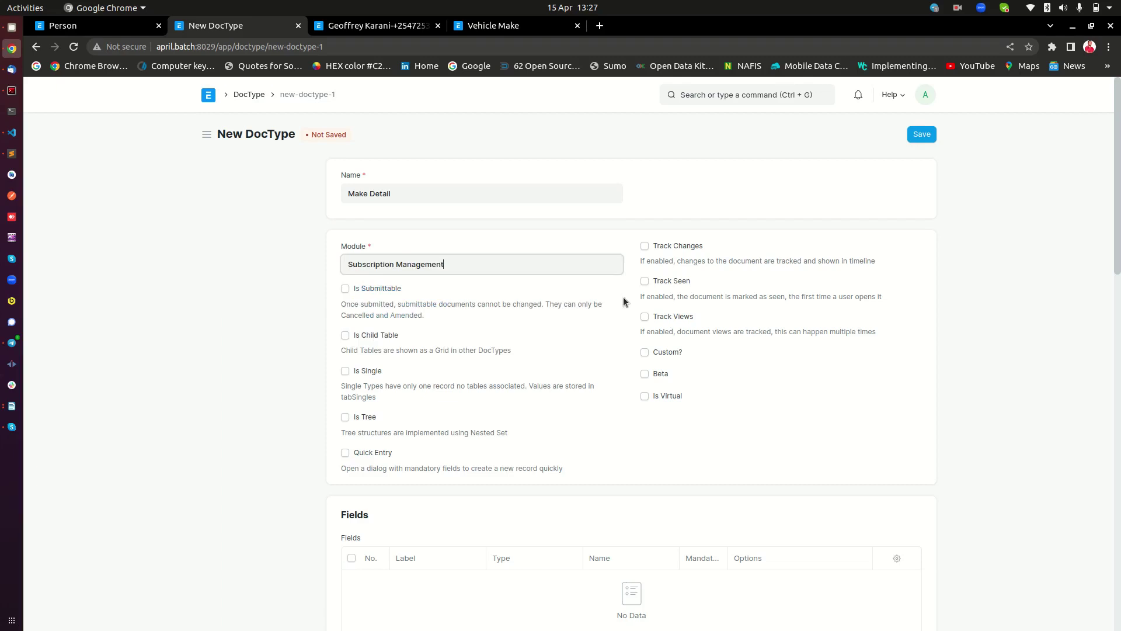
left_click(383, 336)
scroll(481, 342, "down", 3)
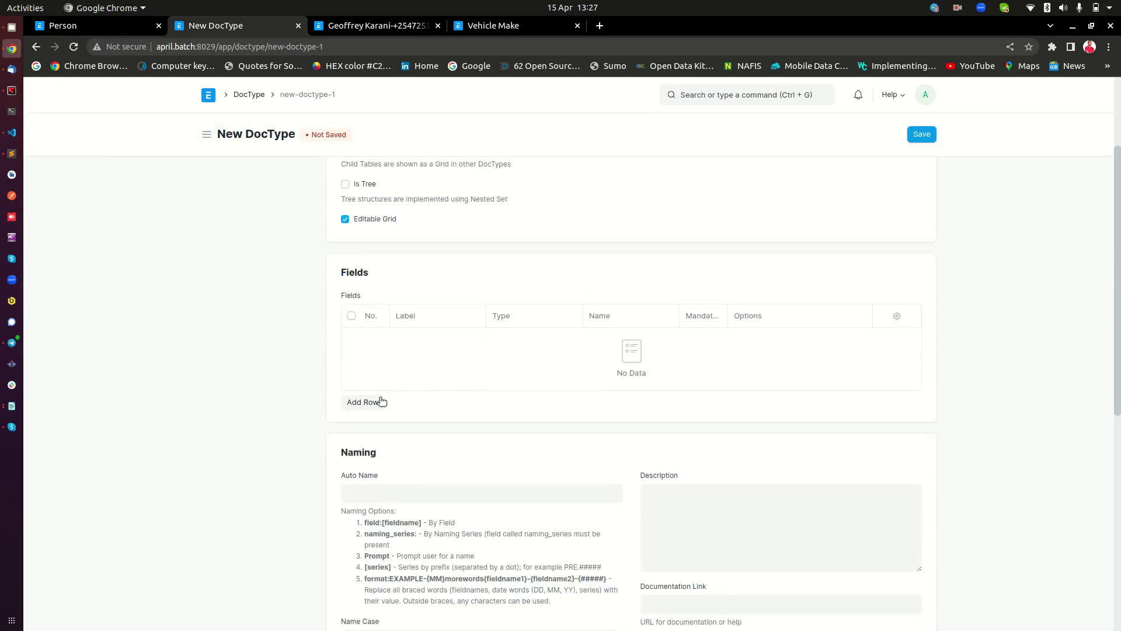
left_click(378, 402)
scroll(427, 191, "down", 2)
Label the first field 'Vehicle Make' and make it a Link field
left_click(429, 207)
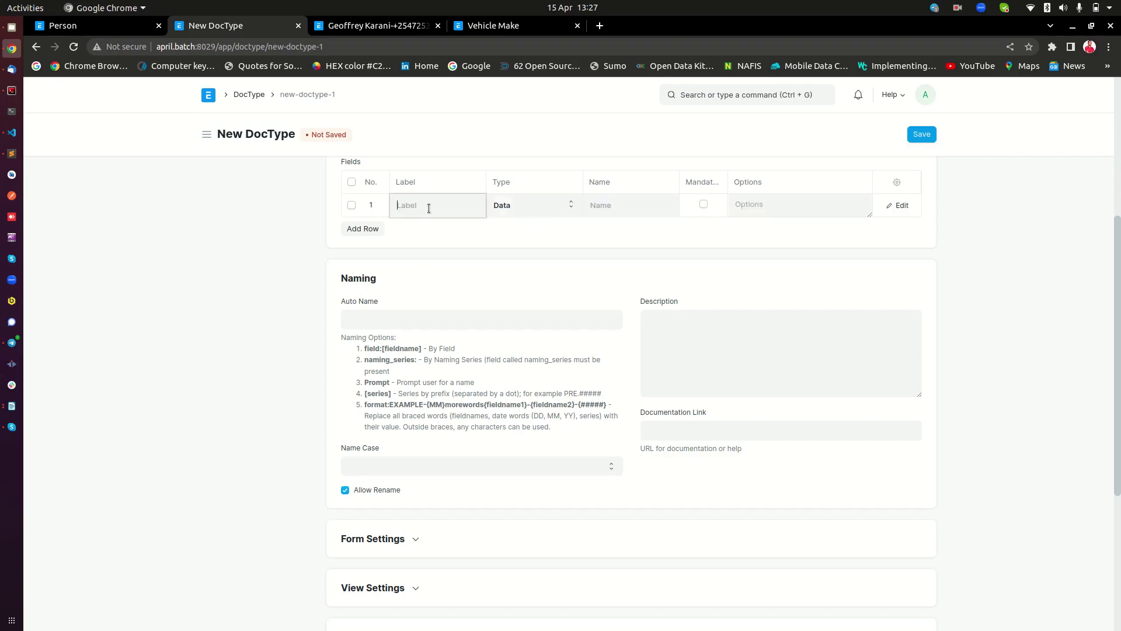
type("Vehicle Make")
key("Tab")
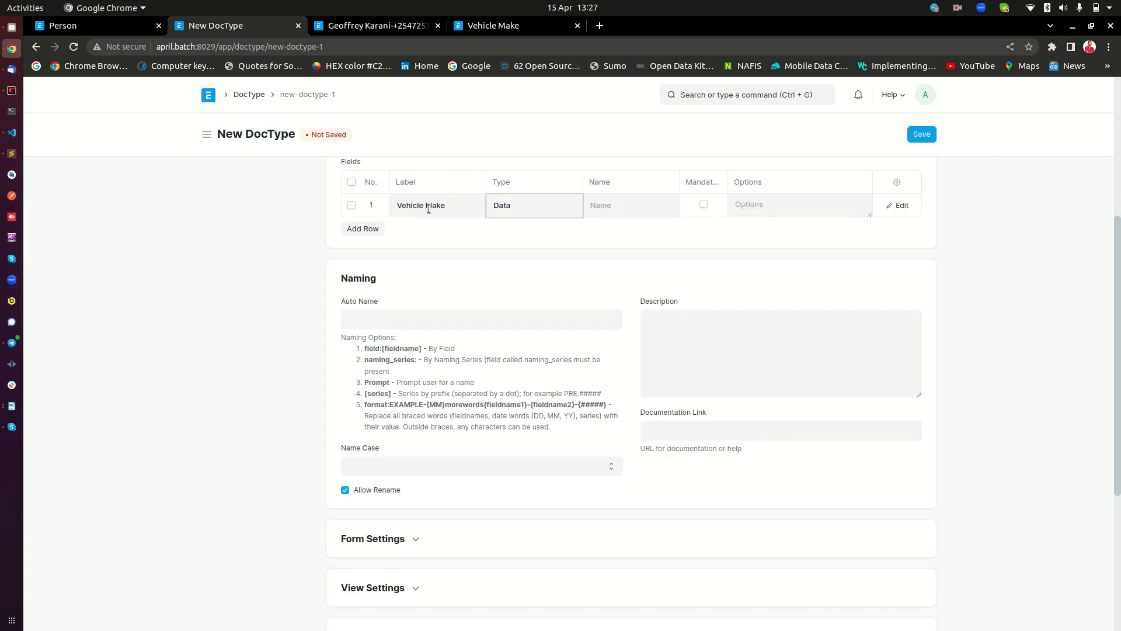
left_click(545, 200)
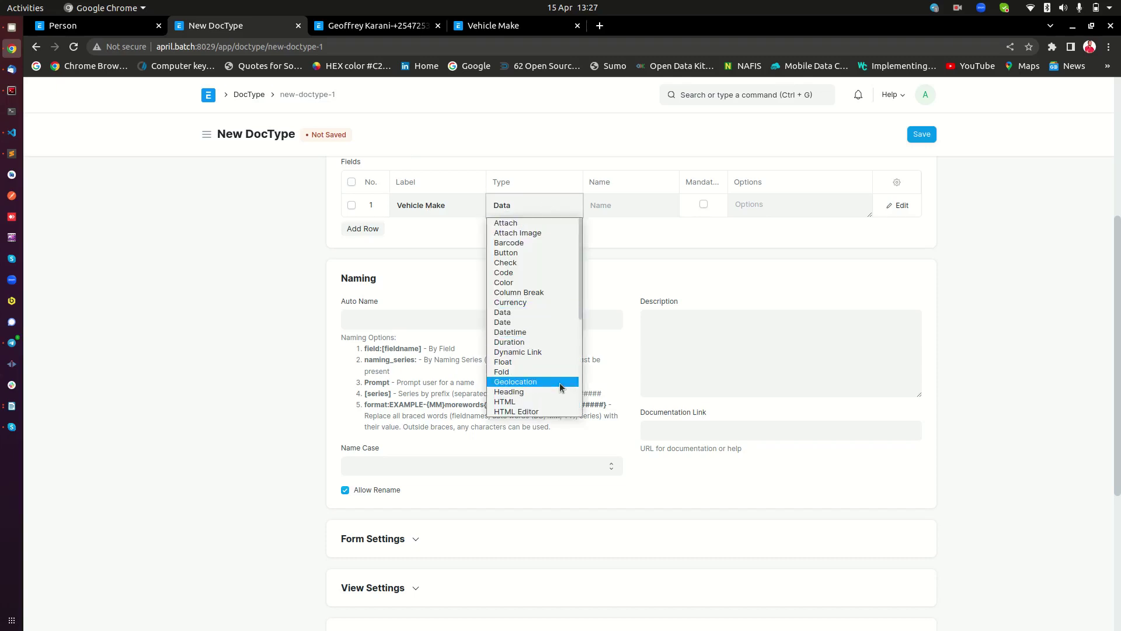
scroll(560, 383, "down", 2)
left_click(559, 383)
Set the link field's options to Vehicle Make and save the Make Detail DocType
left_click(475, 25)
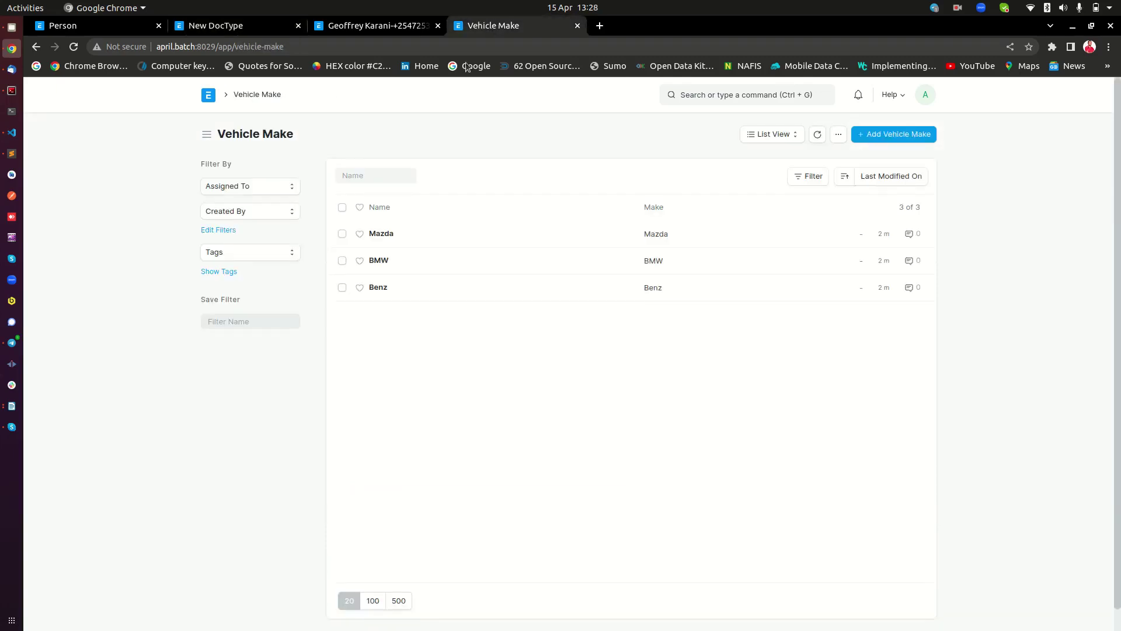
left_click_drag(239, 104, 236, 98)
key("ctrl+c")
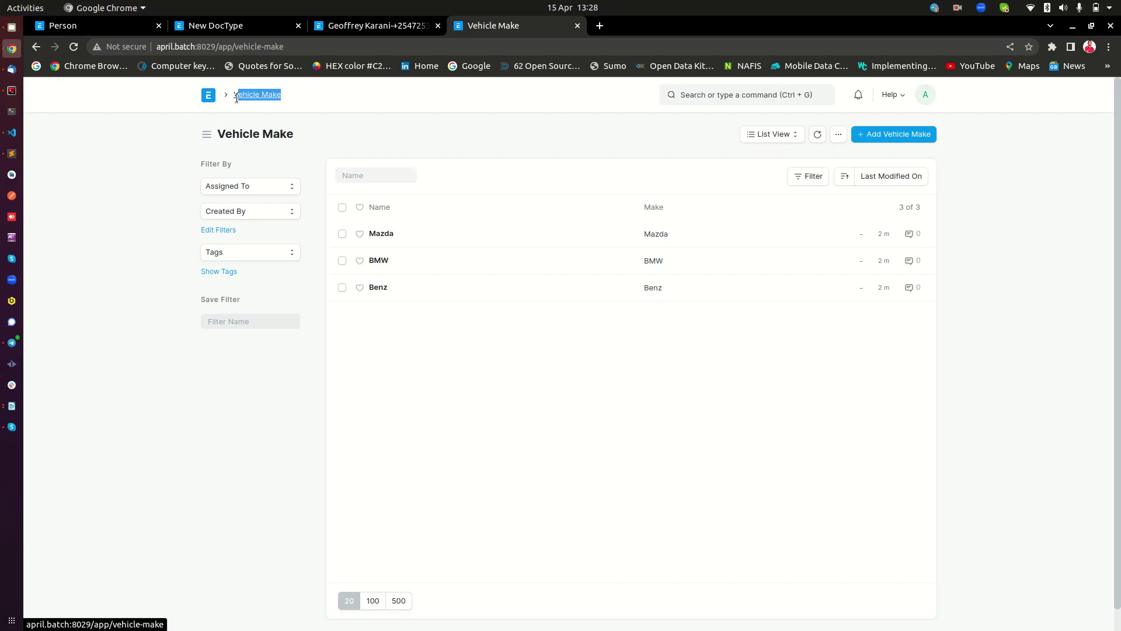
left_click(125, 19)
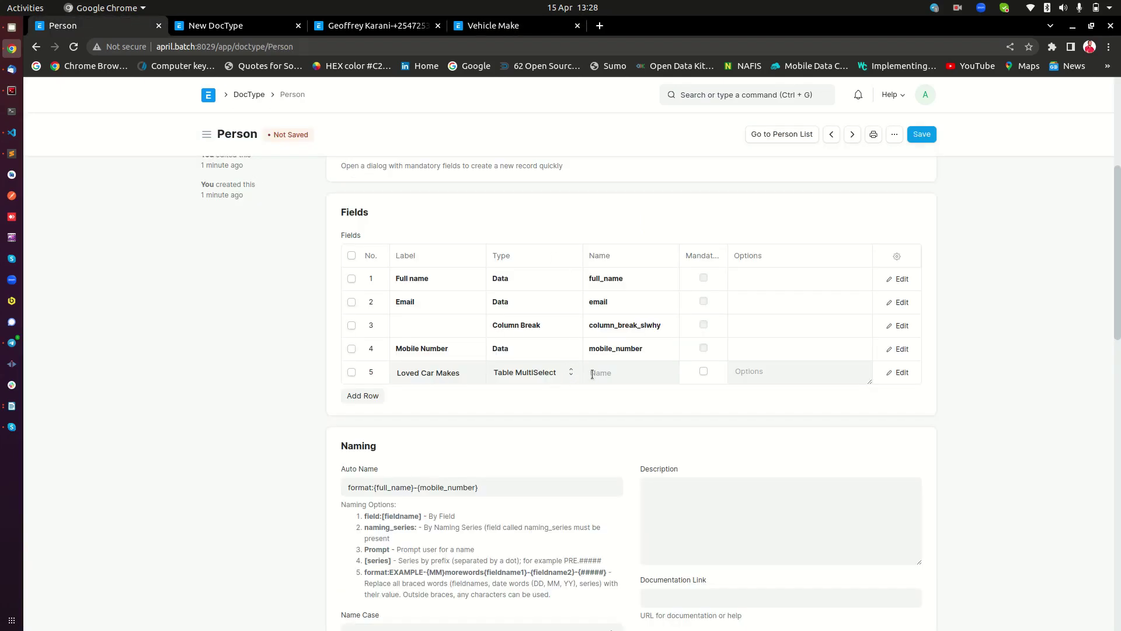
left_click(256, 26)
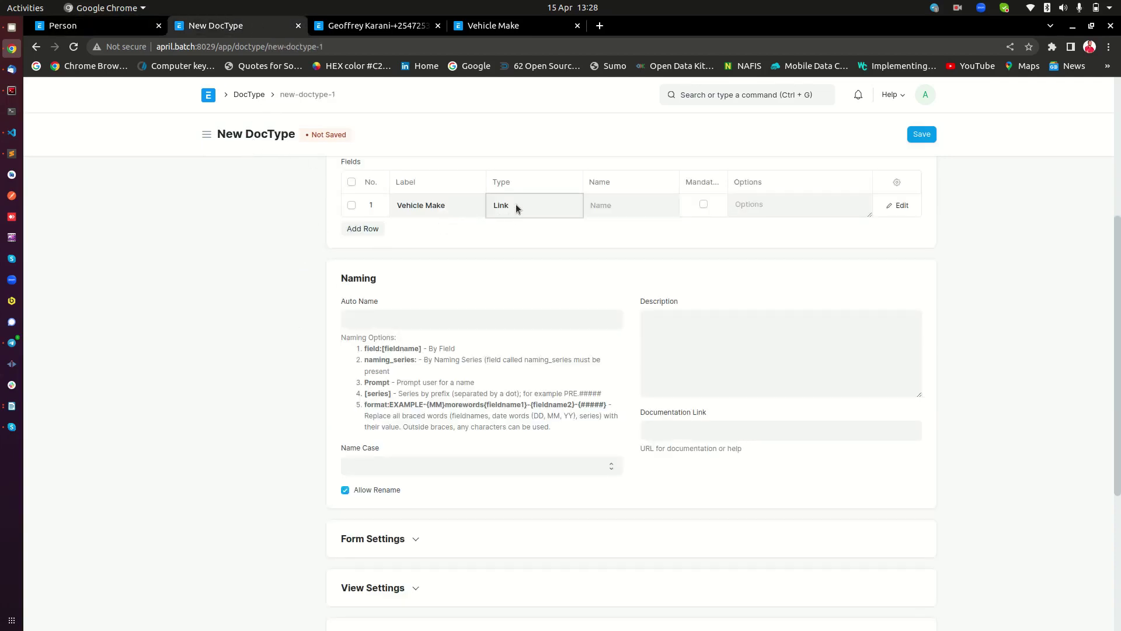
left_click(795, 205)
key("ctrl+v")
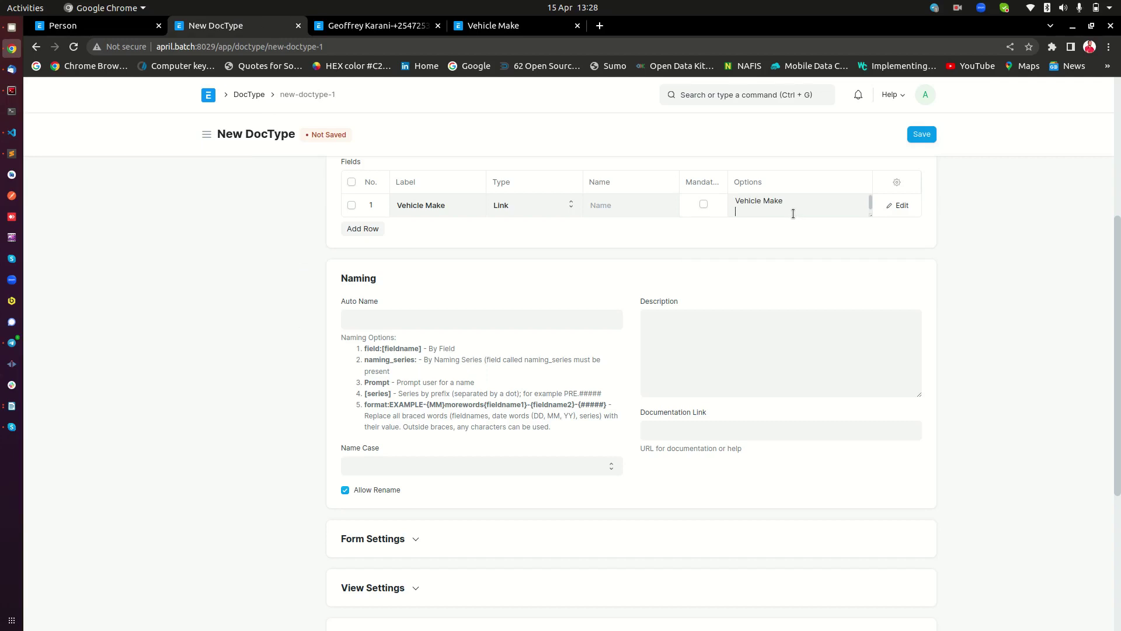
scroll(910, 150, "up", 3)
left_click(922, 136)
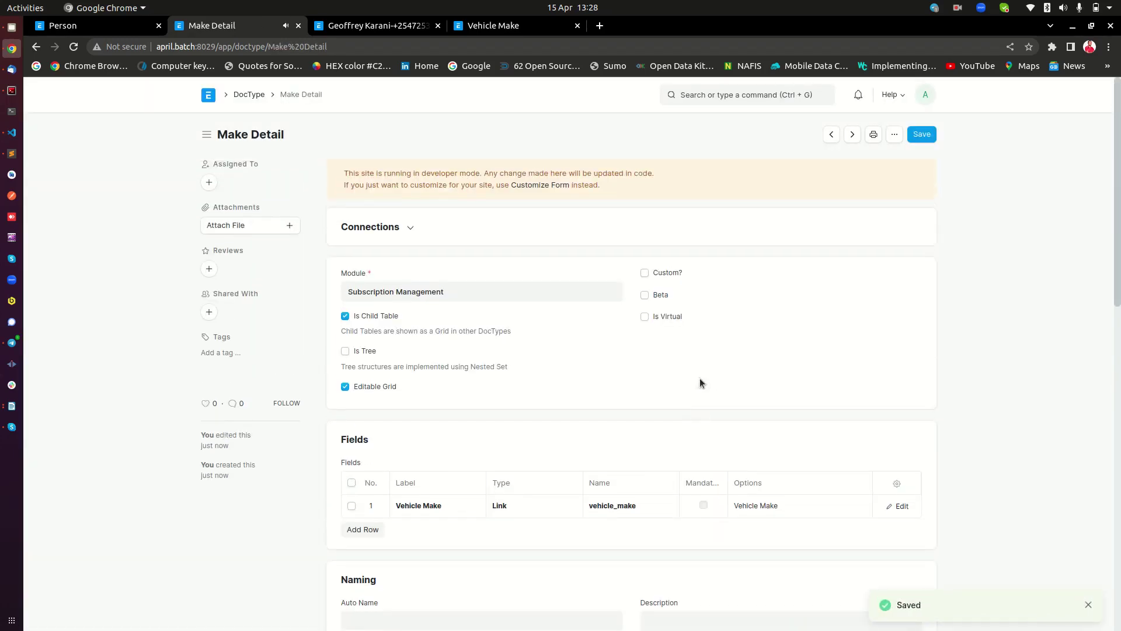
scroll(569, 449, "down", 3)
scroll(430, 317, "up", 3)
Set row 5's options on the Person DocType to Make Detail and save it
left_click(309, 94)
left_click(67, 25)
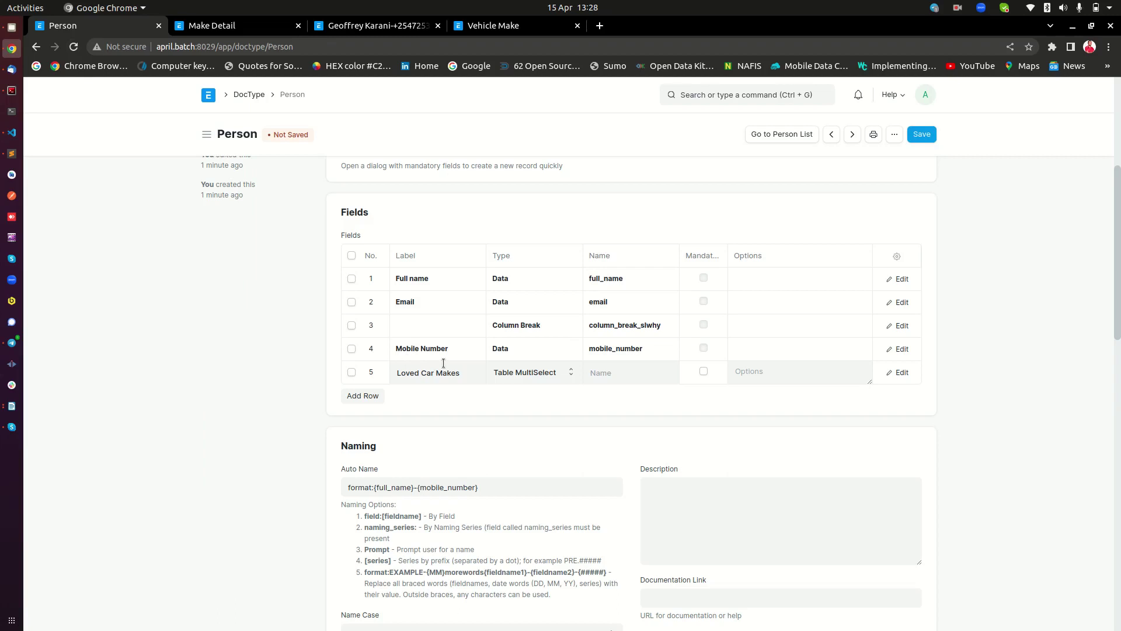
left_click(774, 374)
key("ctrl+v")
left_click(215, 26)
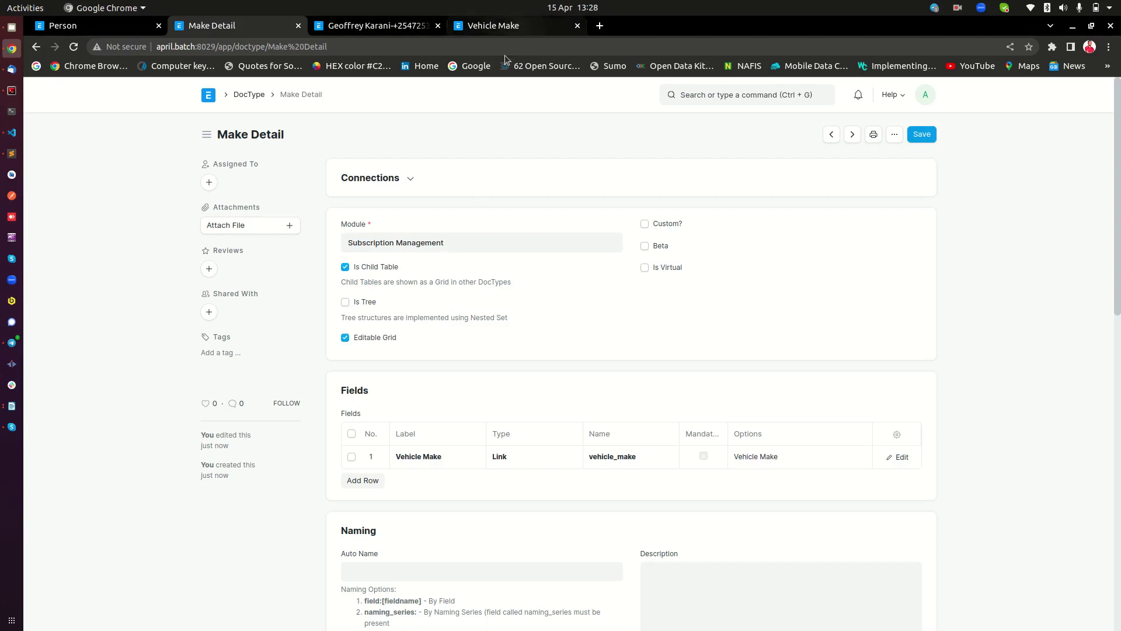
left_click(130, 27)
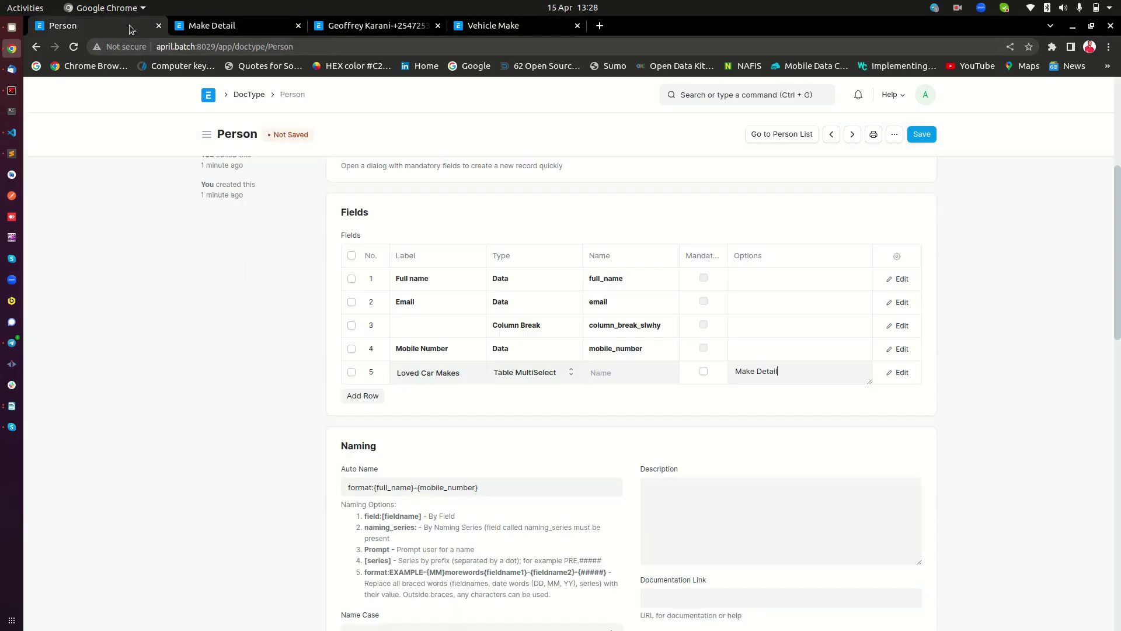
left_click(921, 136)
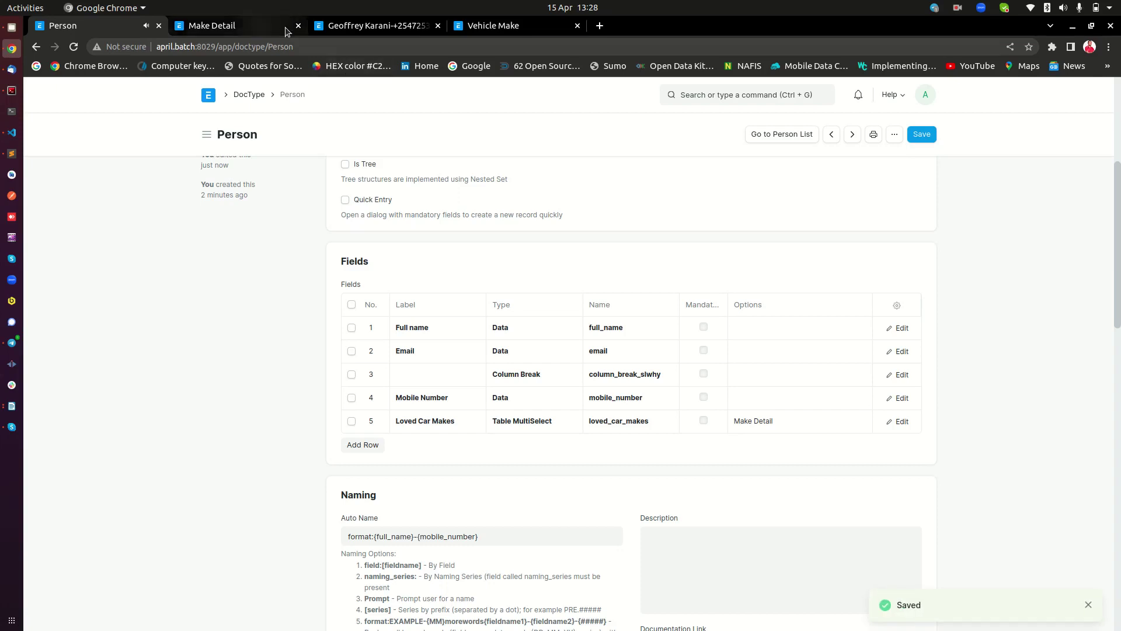
Reload the person record so the Loved Car Makes field appears
left_click(376, 25)
right_click(146, 228)
left_click(207, 265)
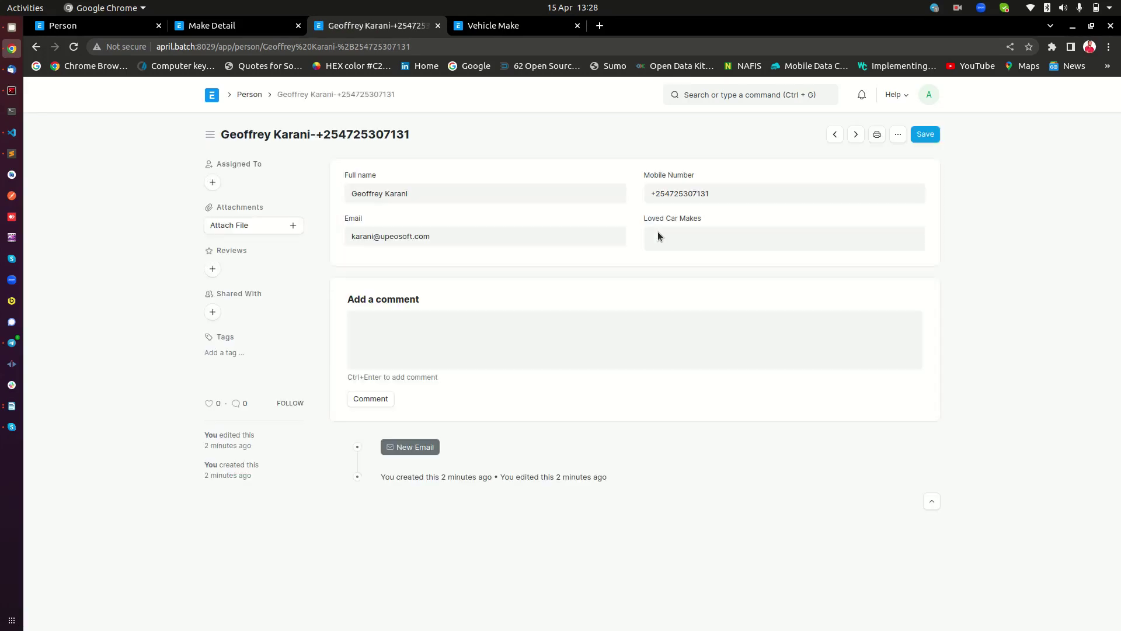
Start a new Vehicle Make from the Loved Car Makes dropdown, then return to the Vehicle Make list
left_click(659, 237)
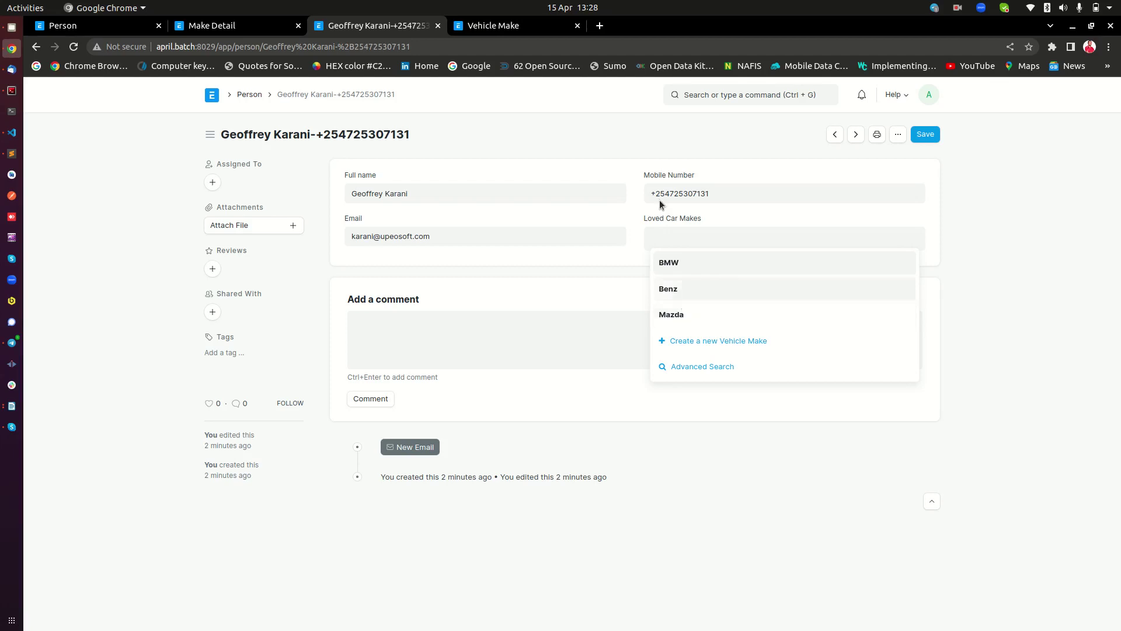
left_click(519, 25)
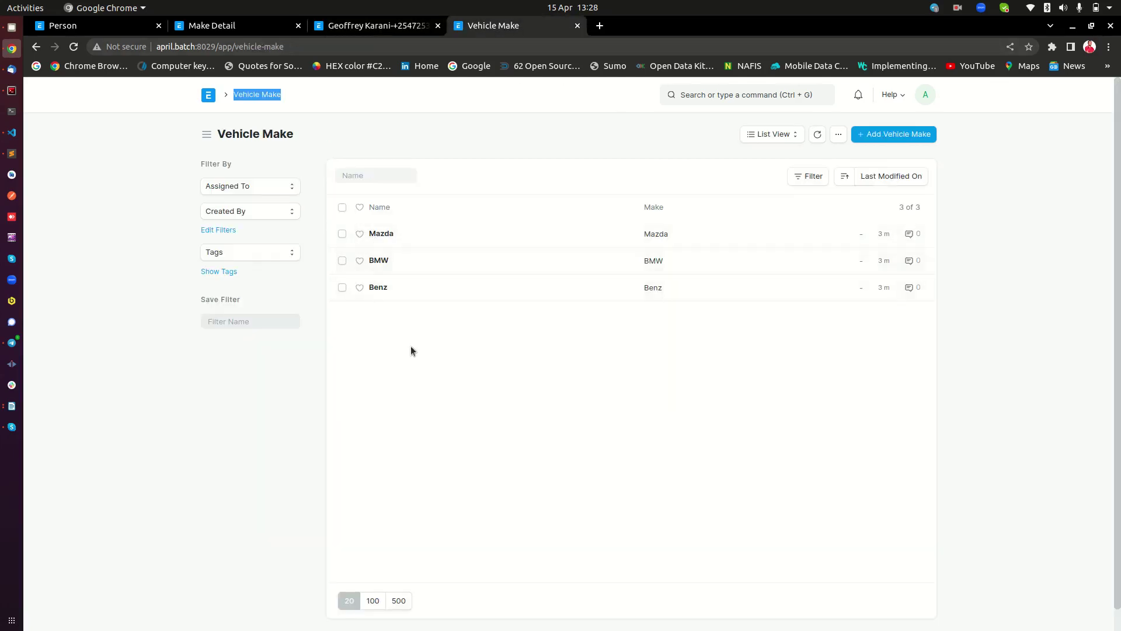
left_click(354, 27)
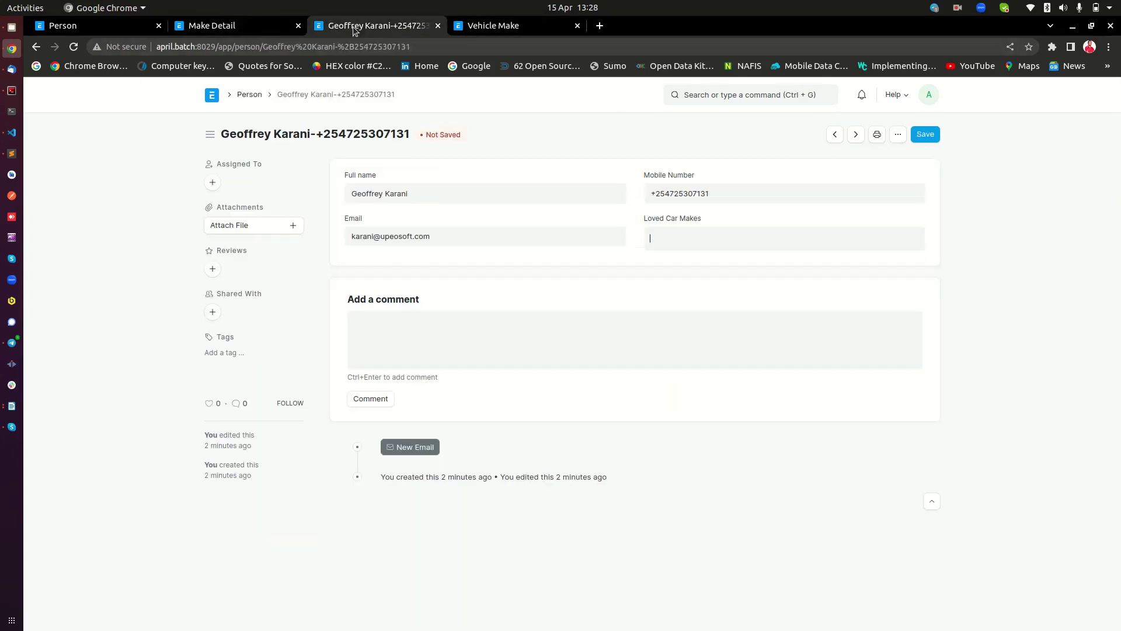
left_click(713, 238)
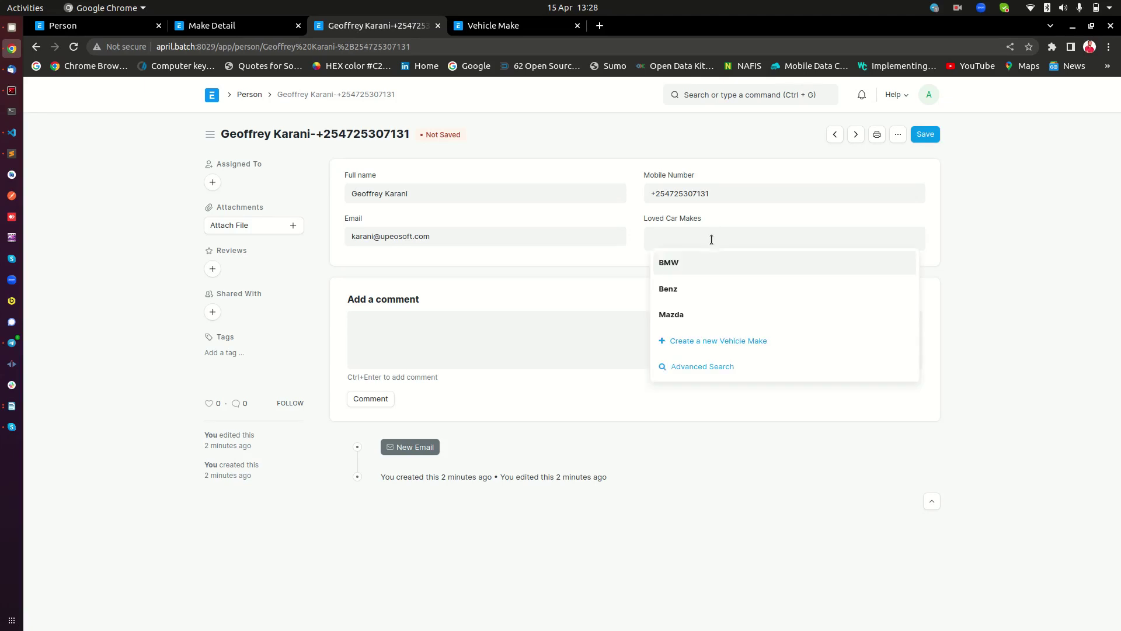
left_click(700, 340)
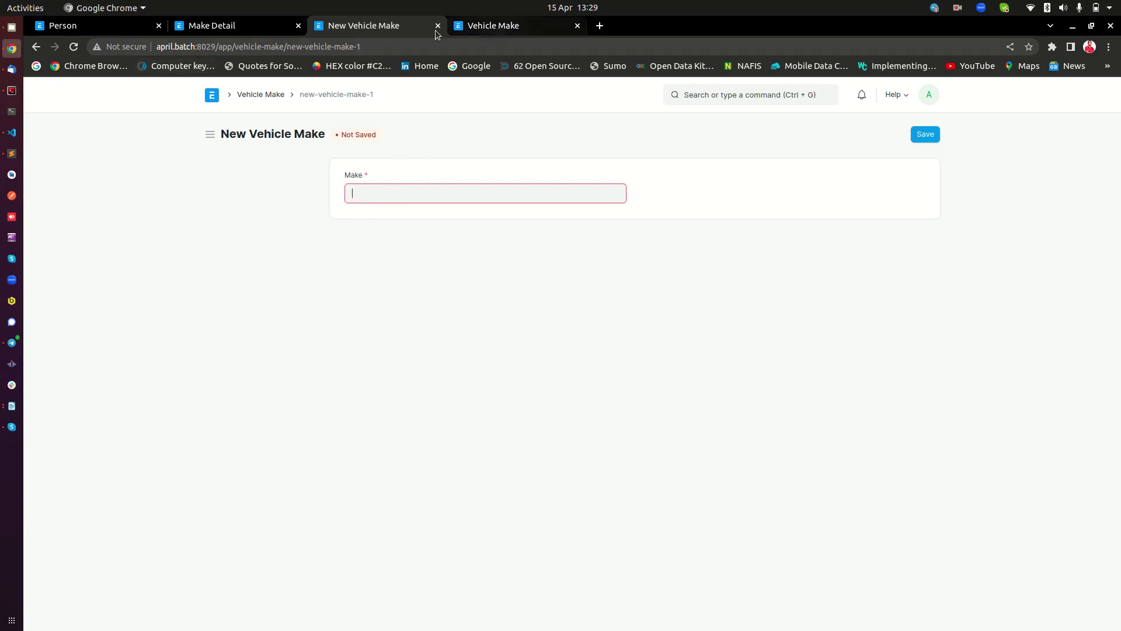
left_click(499, 27)
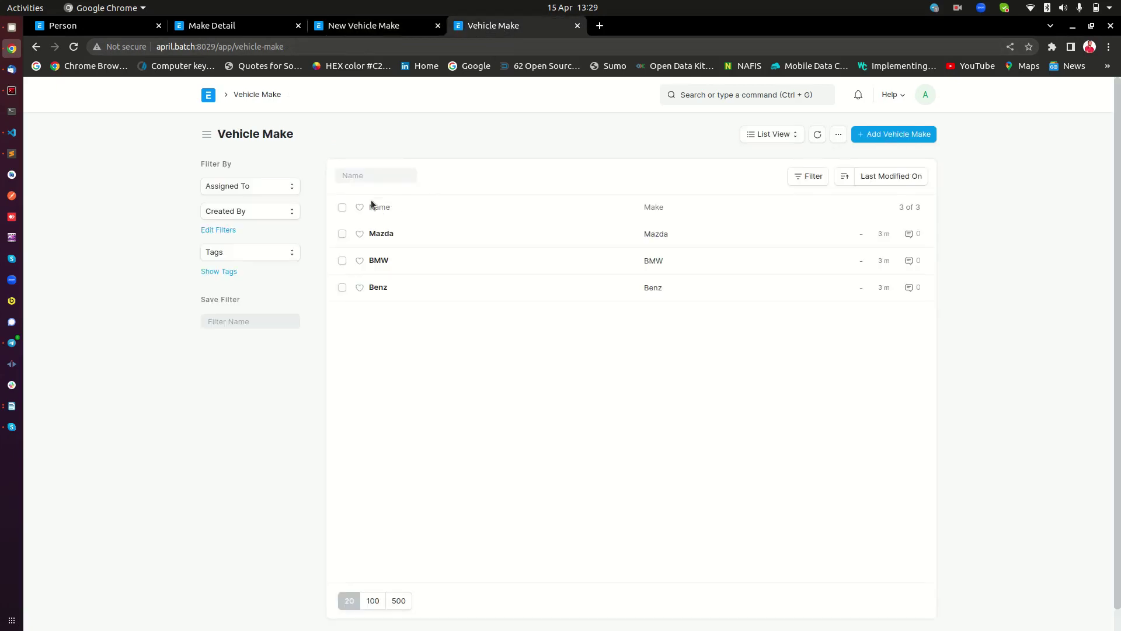
Open the Vehicle Make DocType and enable Quick Entry
left_click(223, 27)
left_click(249, 95)
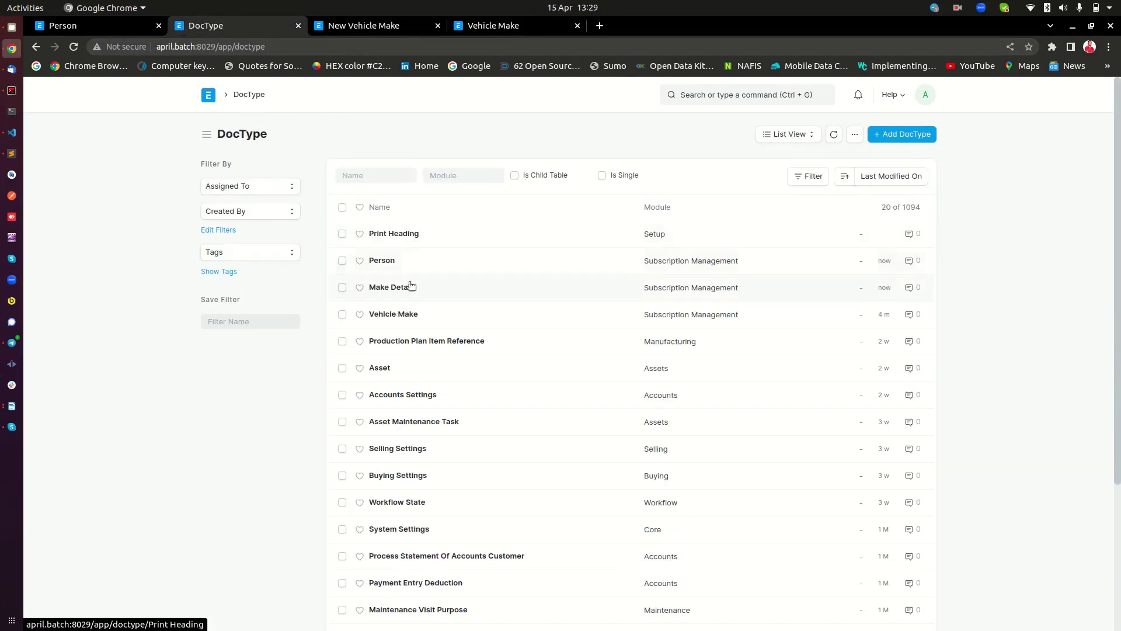
left_click(394, 314)
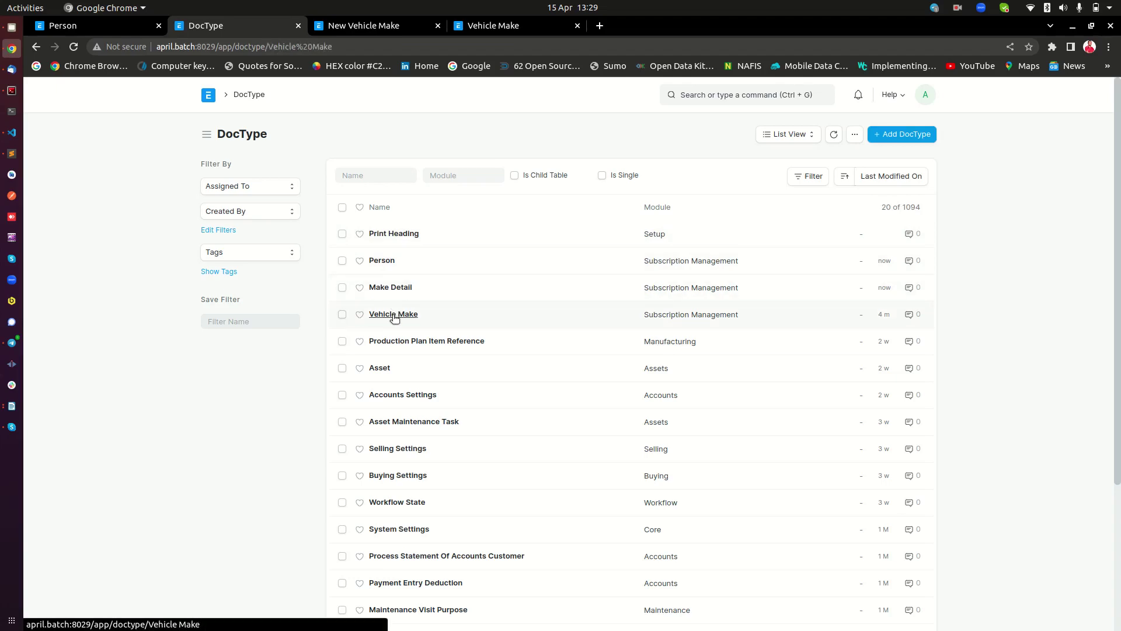
left_click(359, 483)
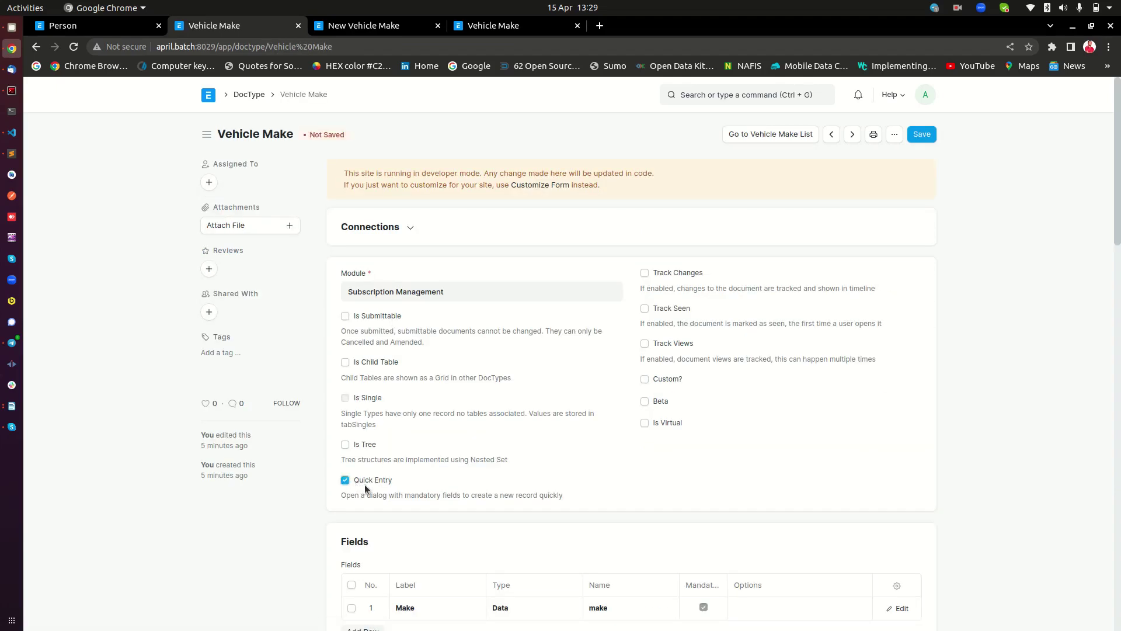
scroll(513, 384, "down", 4)
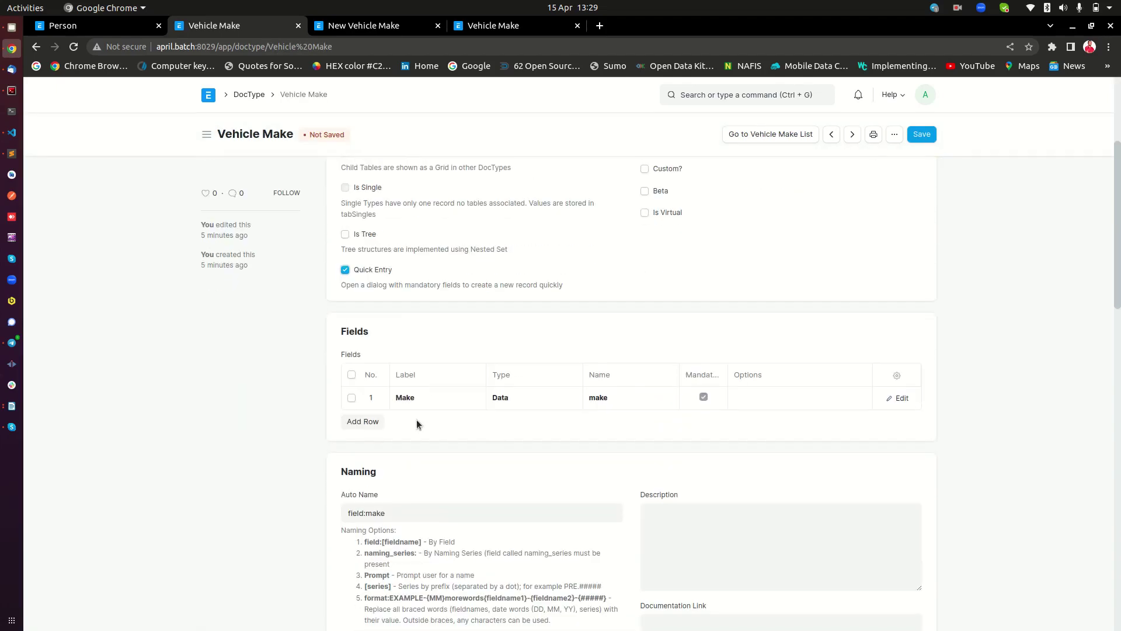
Allow the Make field in quick entry, save, and return to the person record
left_click(907, 397)
left_click(409, 469)
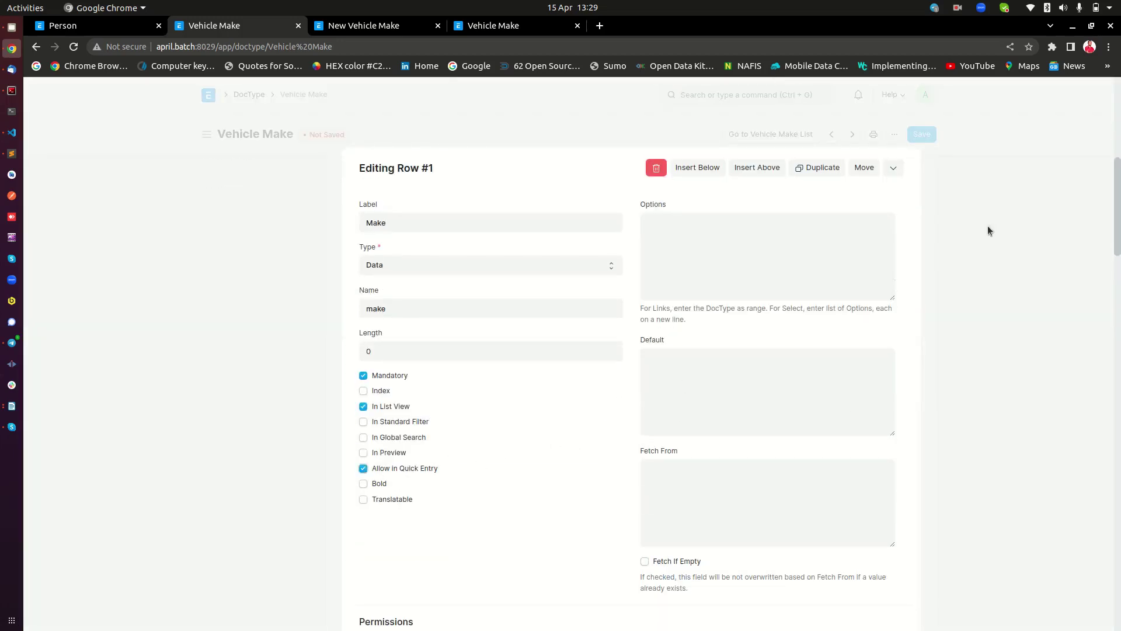
scroll(980, 193, "up", 5)
left_click(976, 169)
left_click(912, 134)
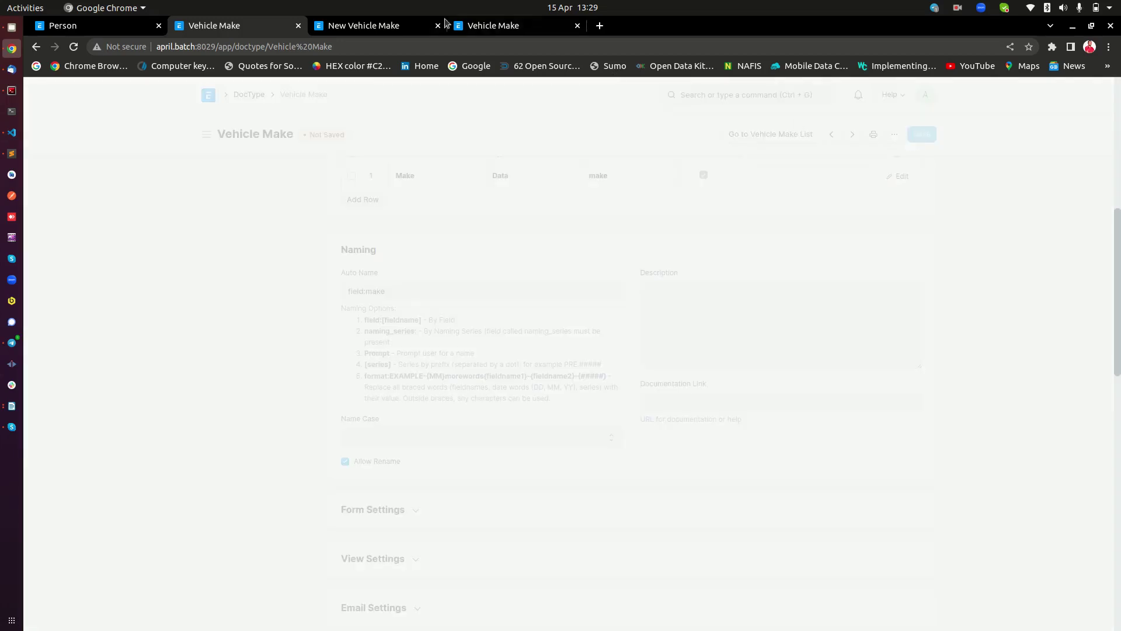
left_click(370, 25)
left_click(35, 47)
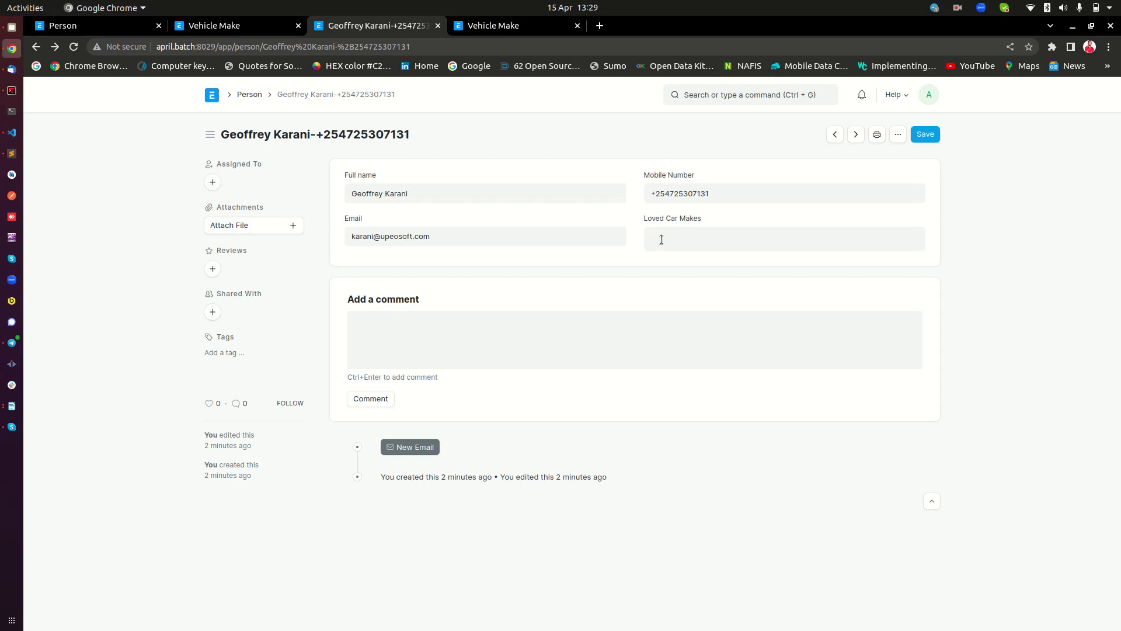
Quick-create the Toyota make, then add BMW, Mazda, Toyota and Benz to Loved Car Makes
left_click(695, 337)
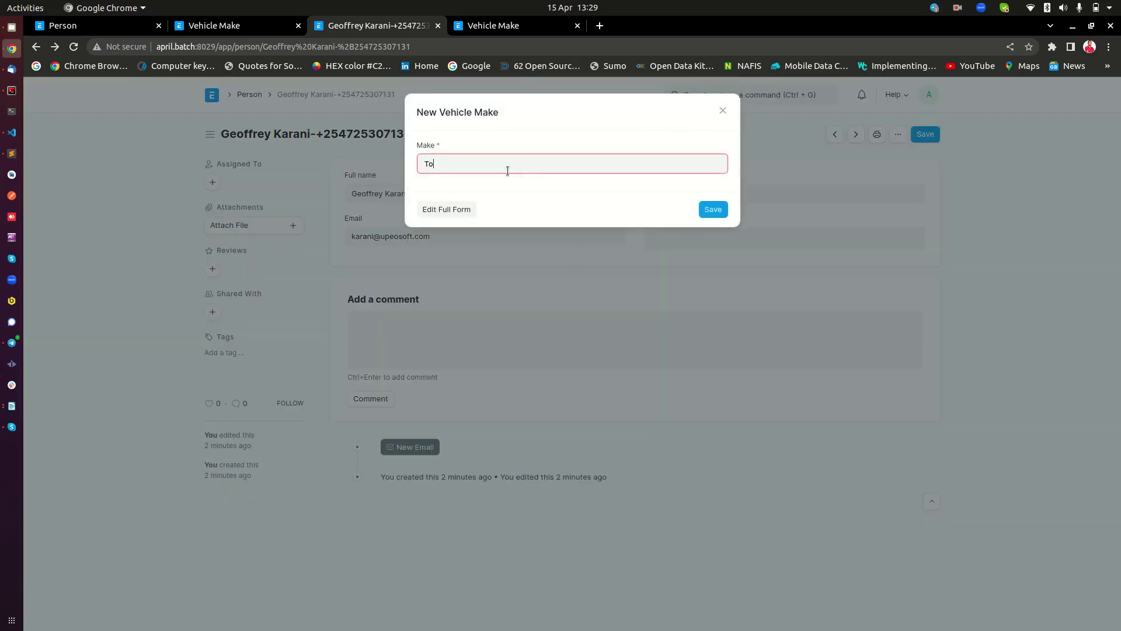
left_click(711, 211)
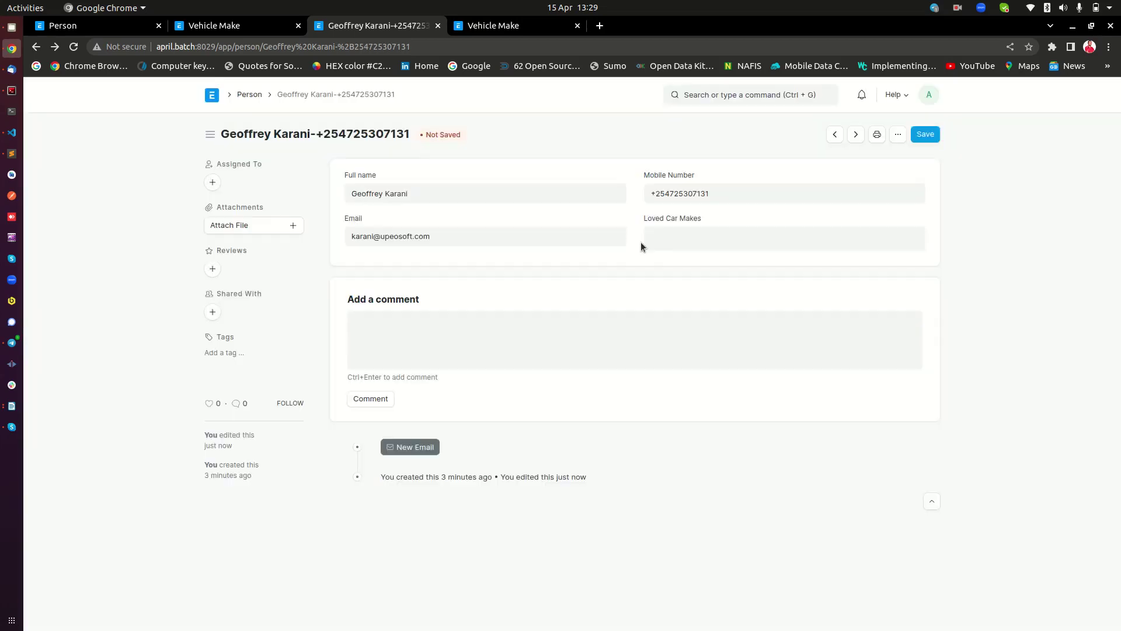
left_click(674, 242)
left_click(689, 270)
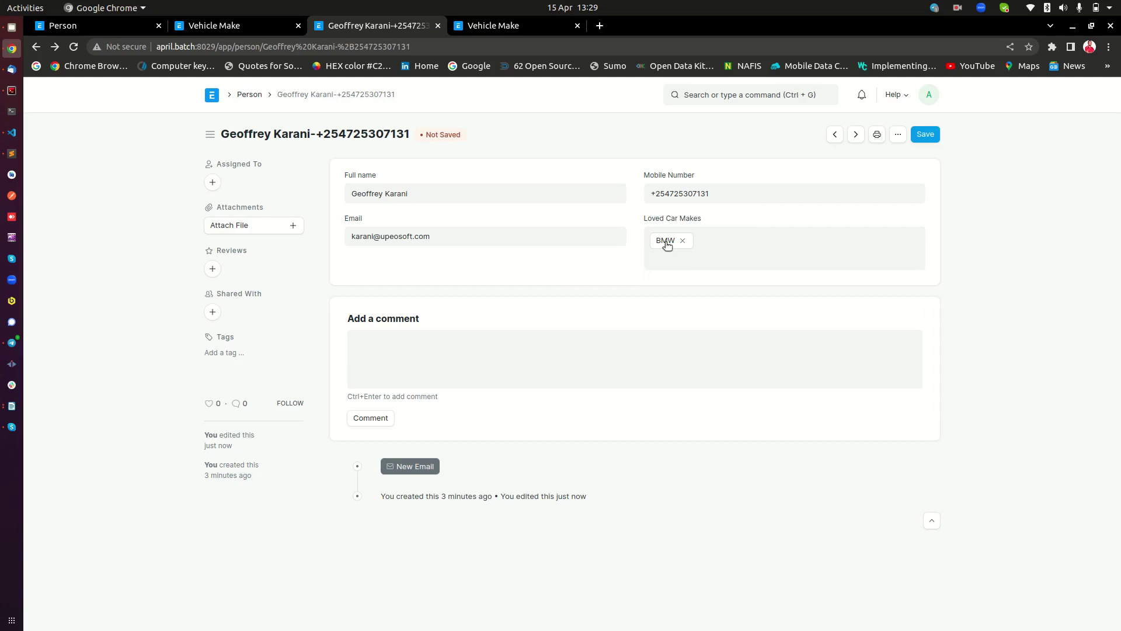
left_click(709, 306)
left_click(716, 265)
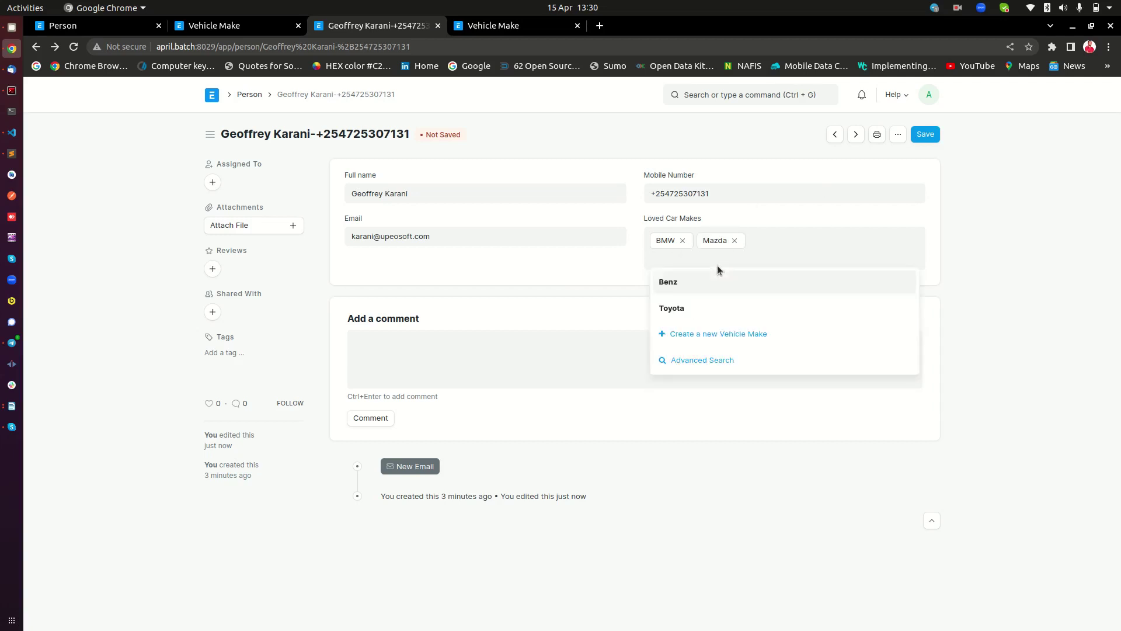
left_click(708, 308)
left_click(676, 265)
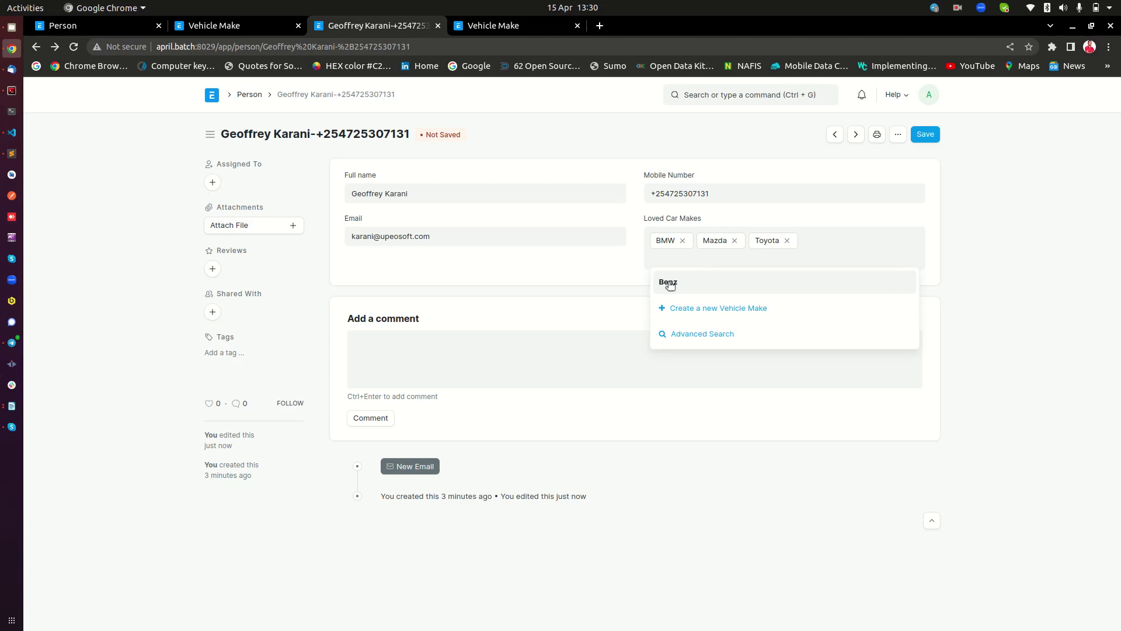
left_click(667, 282)
Quick-create the Daihatsu make and add it to Loved Car Makes
left_click(719, 259)
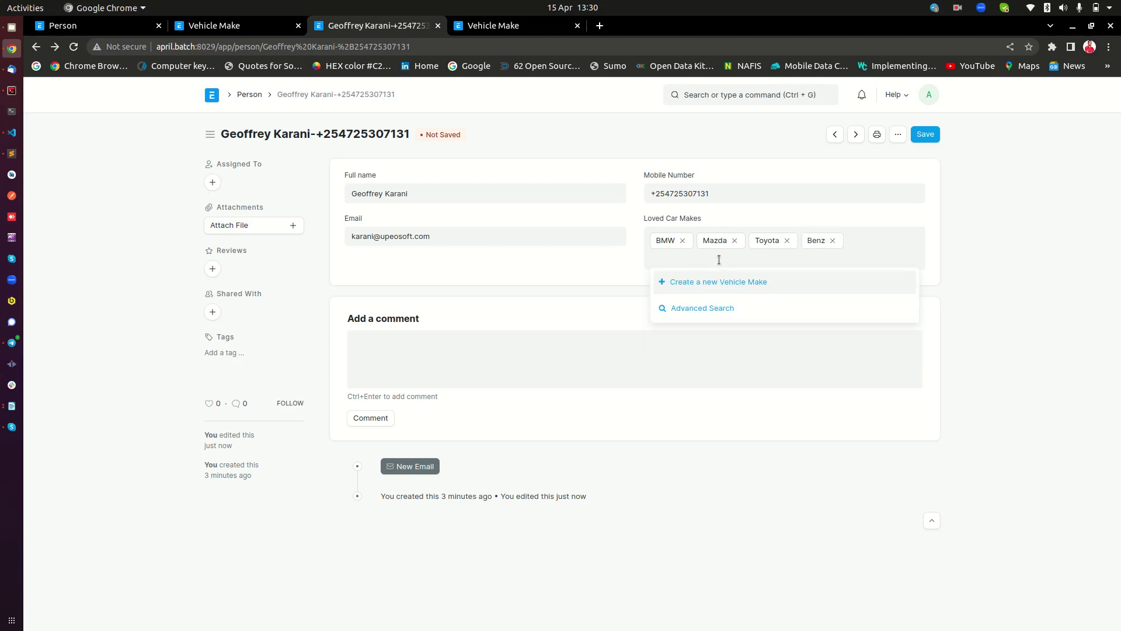
left_click(737, 282)
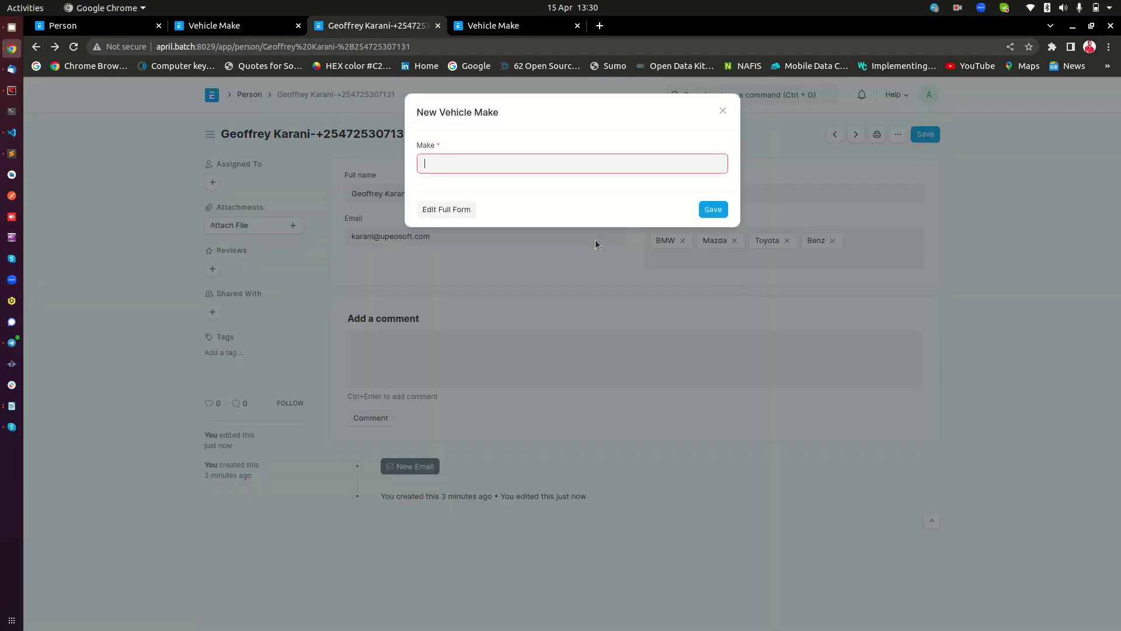
type("Dalhatsu")
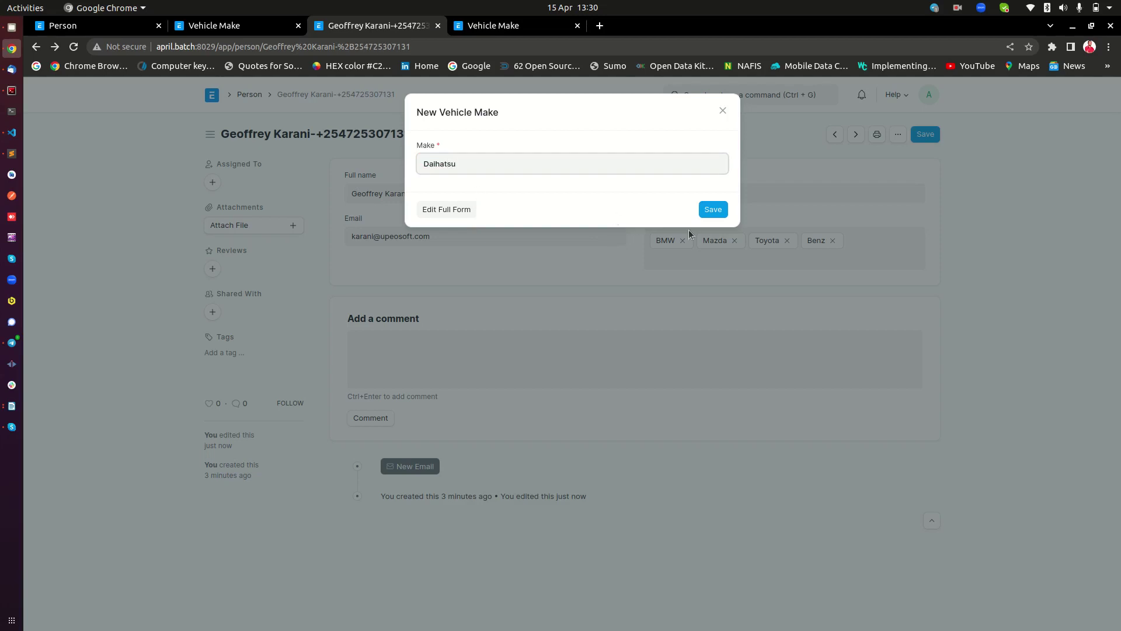
left_click(713, 209)
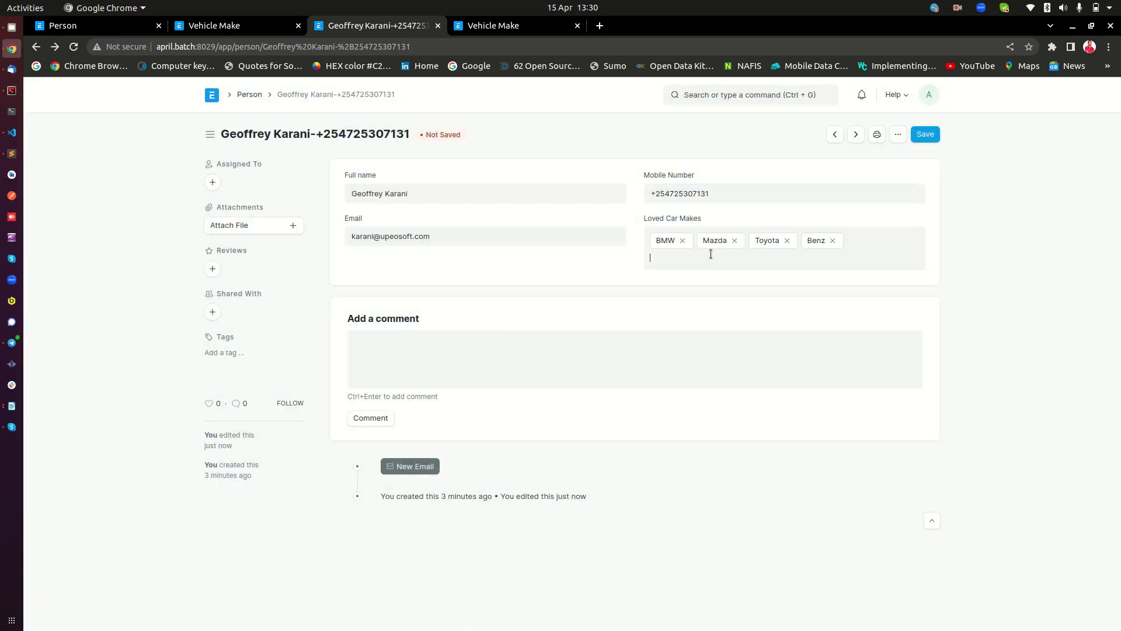
left_click(710, 254)
left_click(699, 281)
left_click(719, 267)
left_click(927, 208)
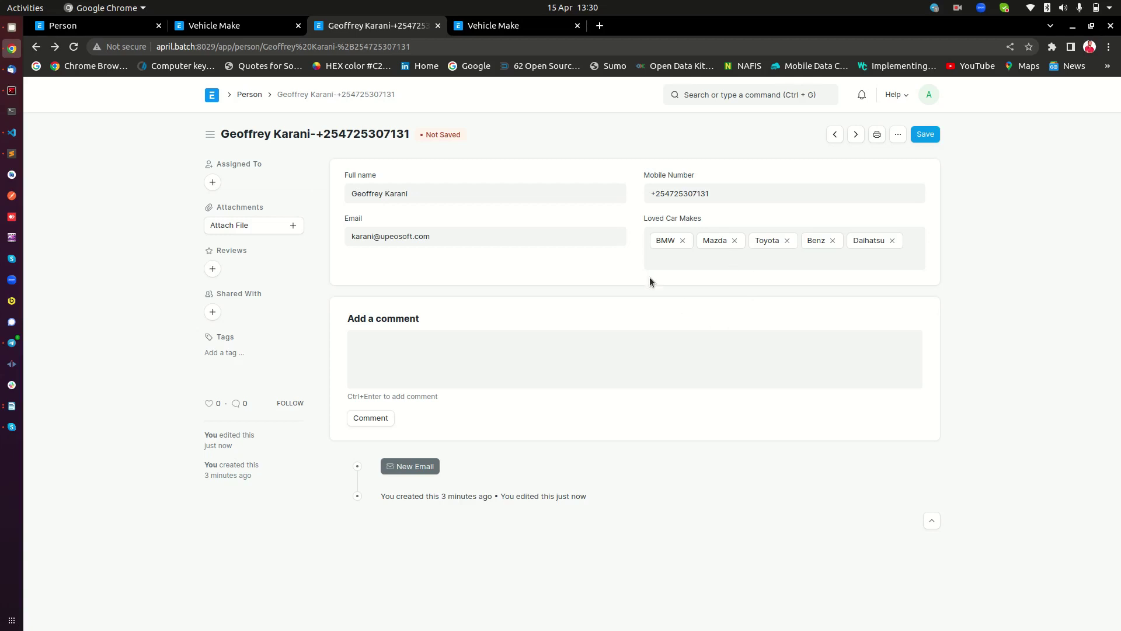
View the refreshed Vehicle Make list showing Benz, BMW, Mazda, Toyota and Daihatsu
left_click(510, 28)
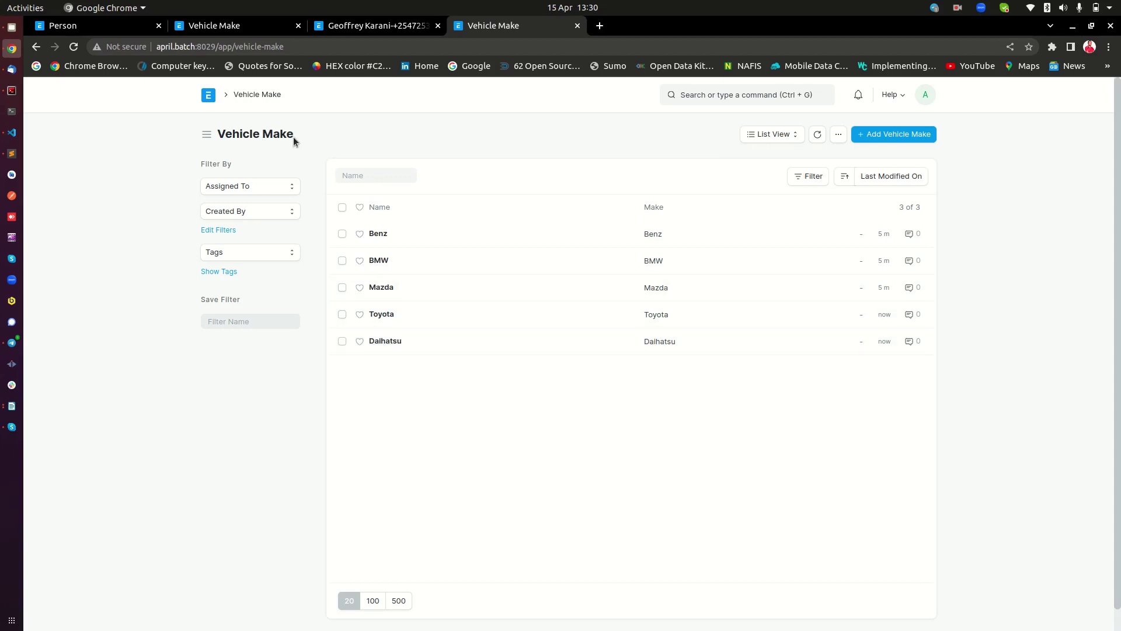
left_click_drag(293, 136, 217, 137)
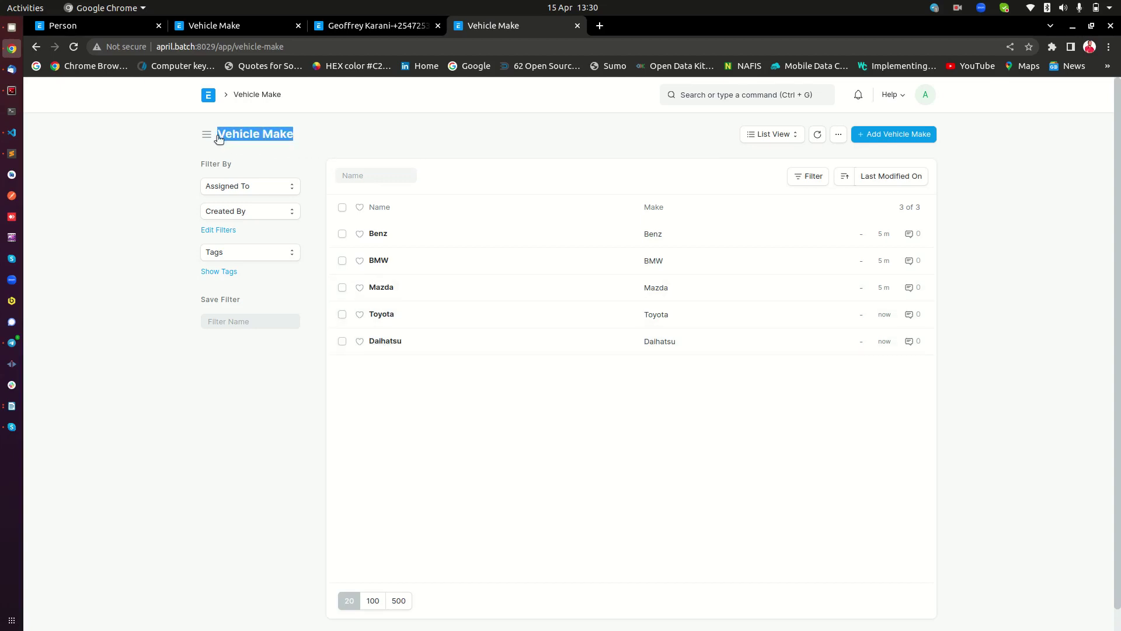
left_click(334, 119)
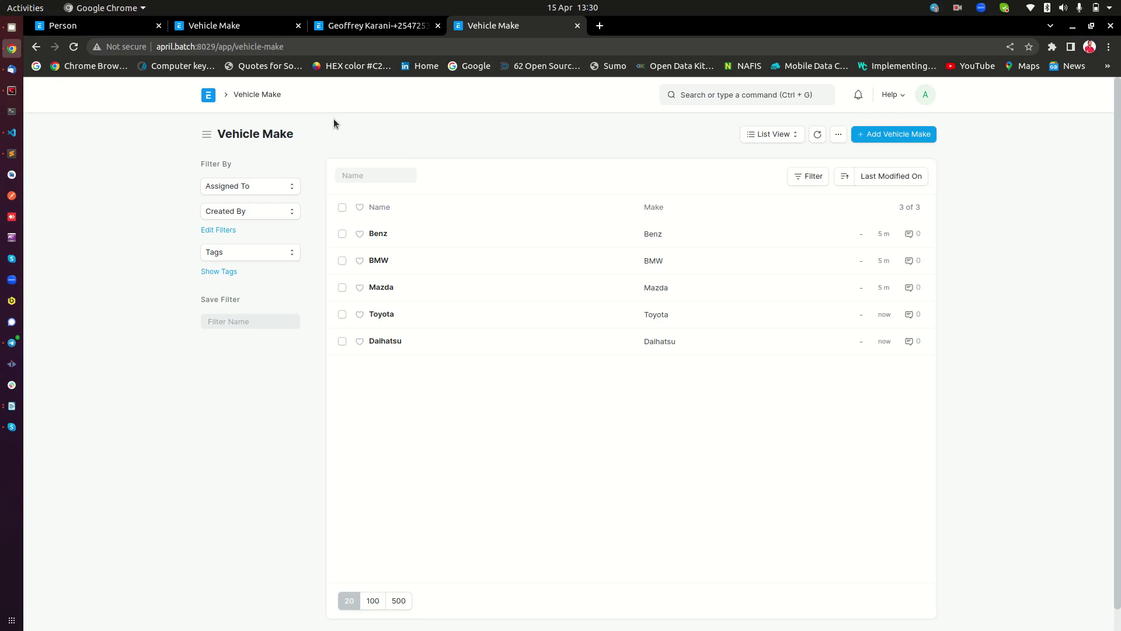